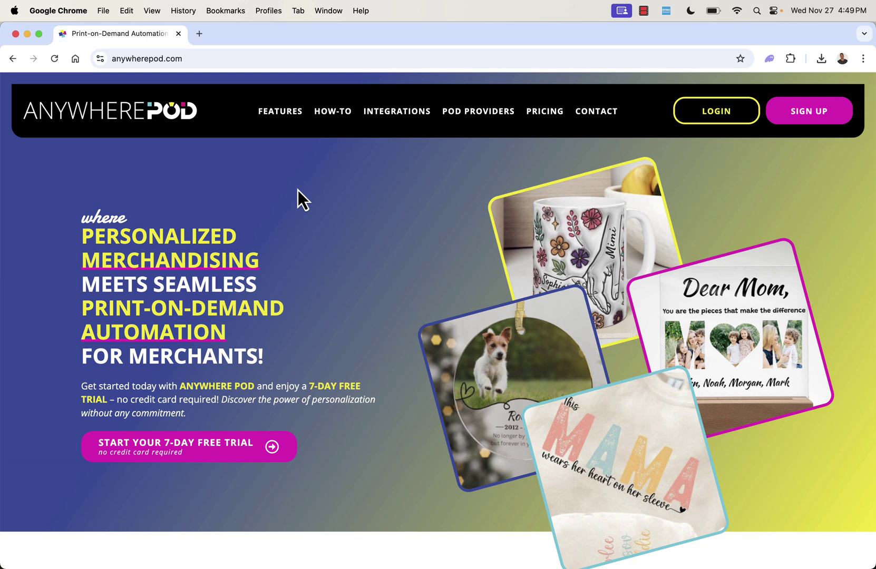
Step: Scroll through the anywherepod.com homepage to review the site's features
scroll(307, 228, "down", 2)
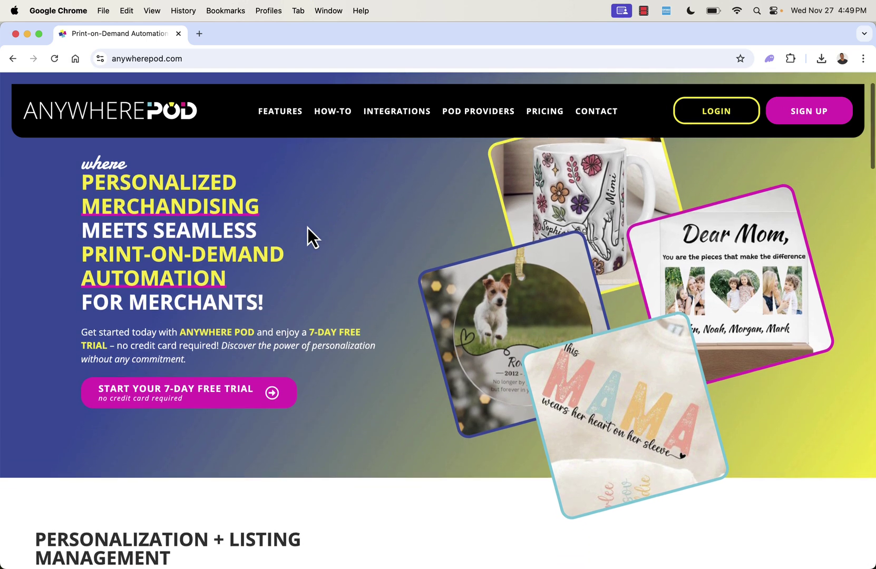
scroll(308, 227, "up", 2)
scroll(308, 228, "down", 1)
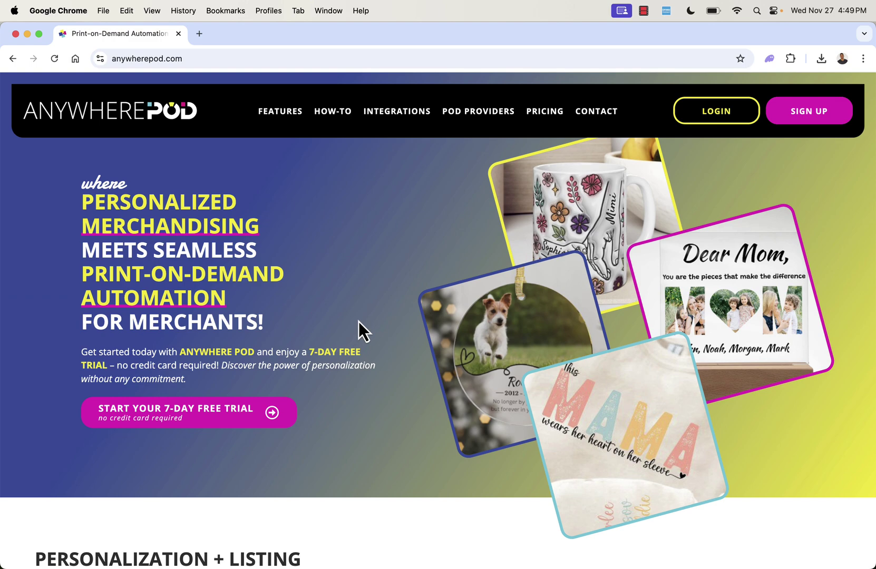
scroll(359, 322, "down", 5)
scroll(358, 321, "down", 5)
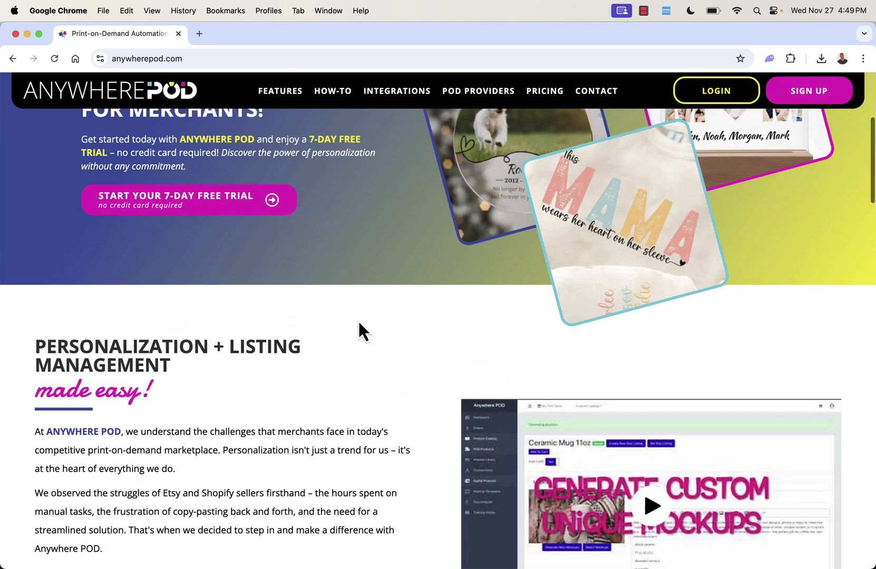
scroll(358, 321, "down", 2)
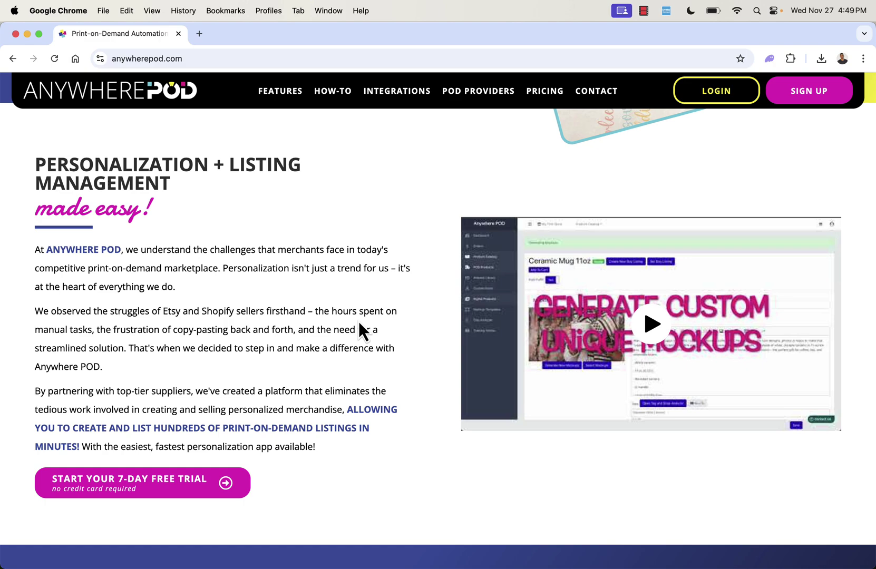
scroll(358, 322, "down", 6)
scroll(359, 321, "down", 7)
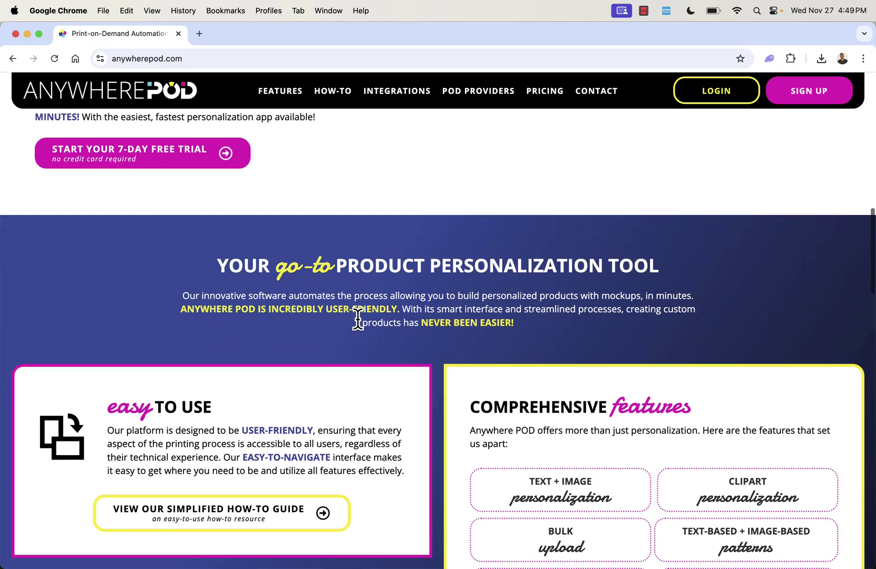
scroll(359, 325, "down", 4)
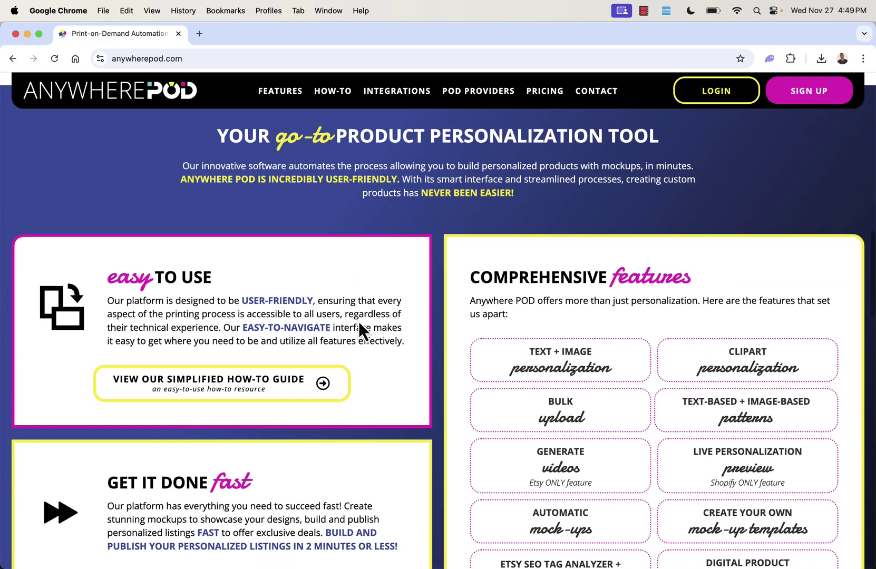
scroll(358, 322, "down", 1)
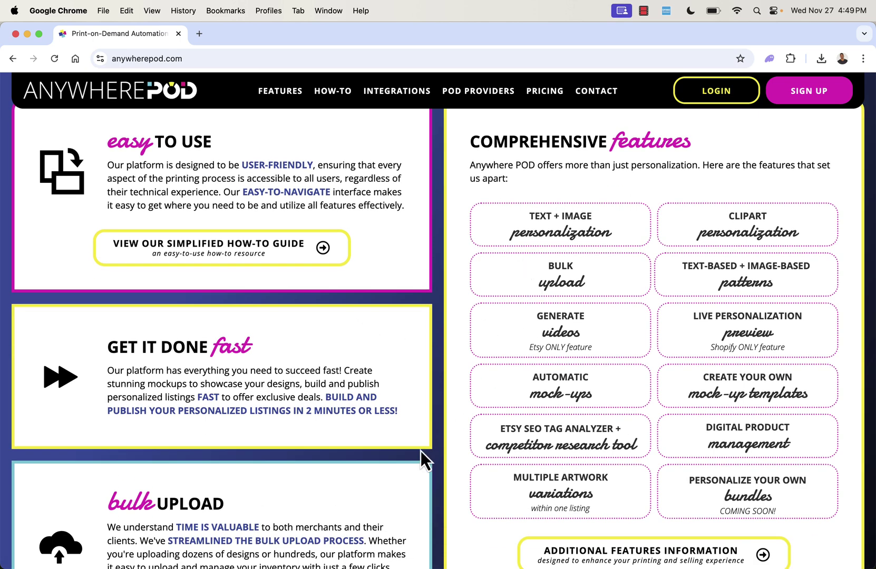
scroll(422, 450, "down", 1)
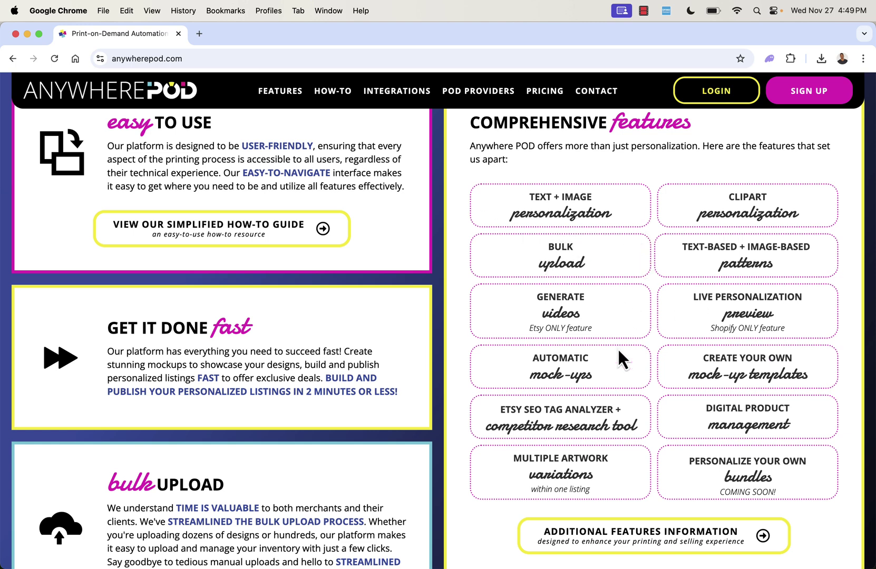
scroll(541, 357, "down", 3)
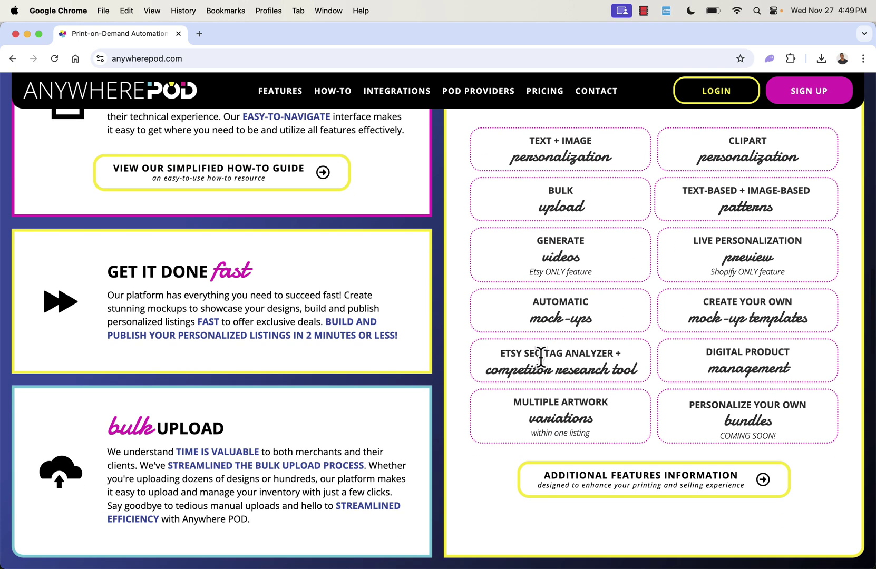
scroll(378, 409, "down", 12)
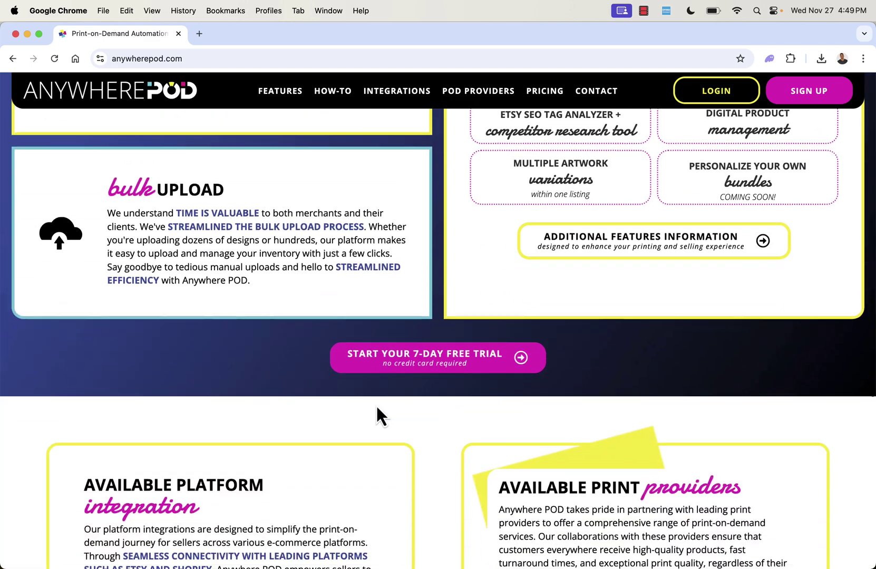
scroll(377, 408, "down", 10)
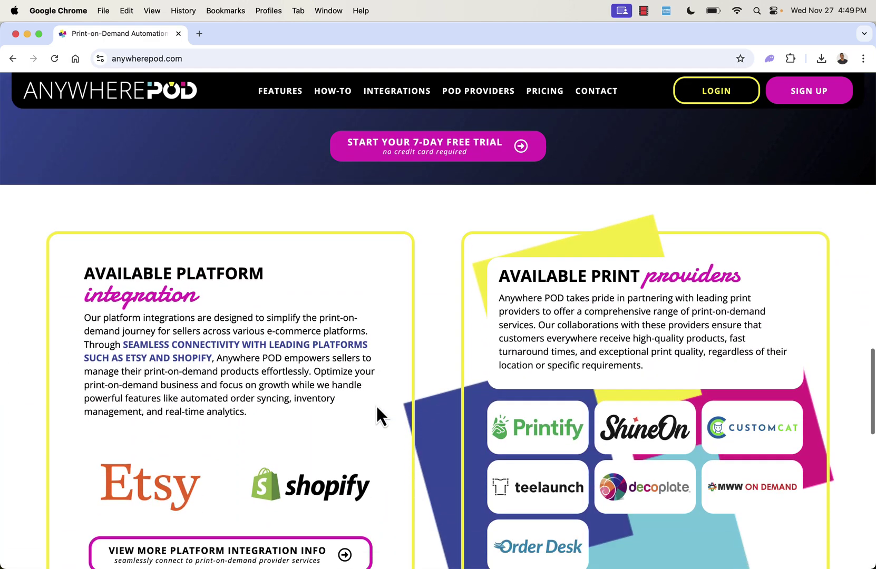
scroll(377, 407, "down", 2)
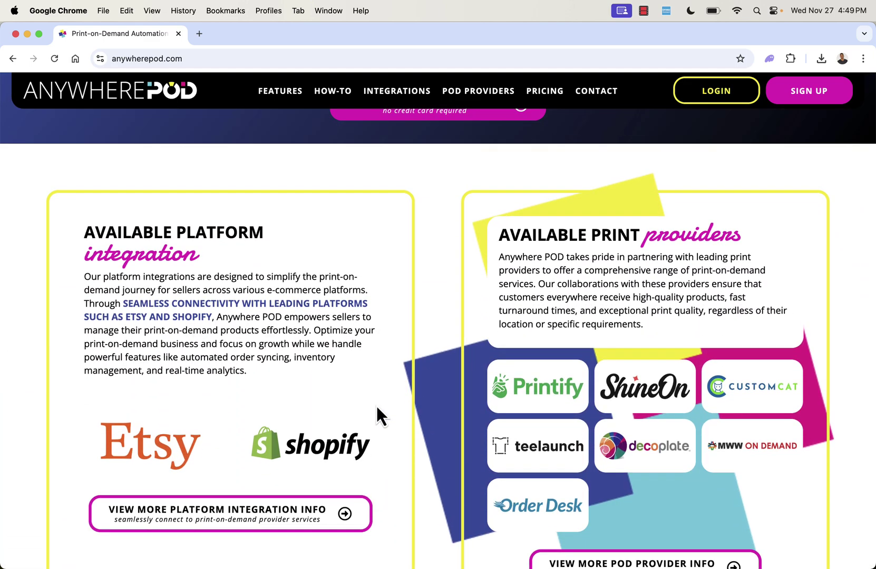
scroll(377, 407, "down", 2)
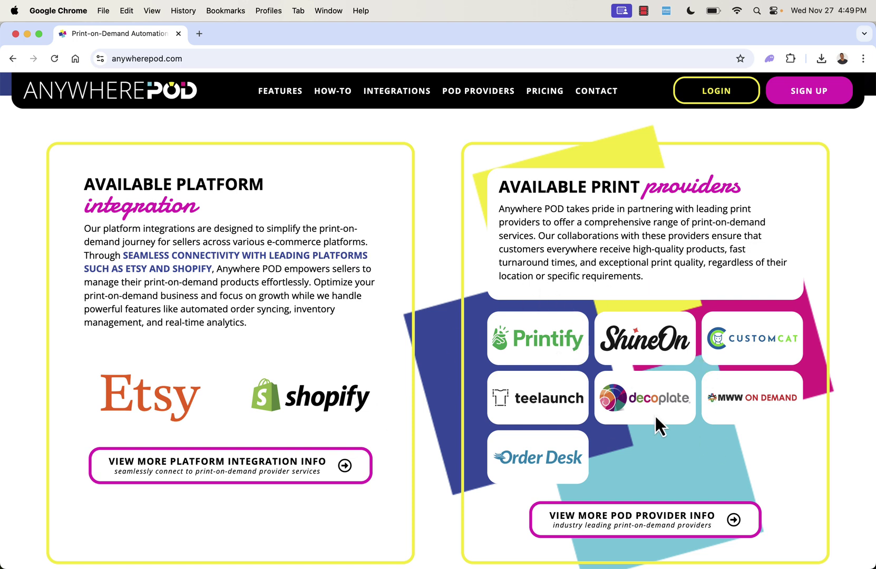
scroll(435, 224, "down", 5)
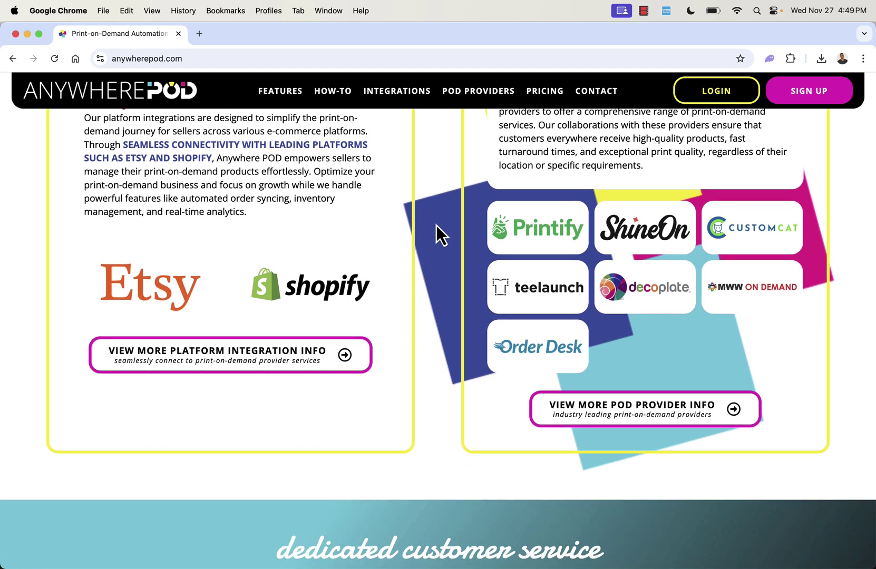
scroll(454, 334, "down", 12)
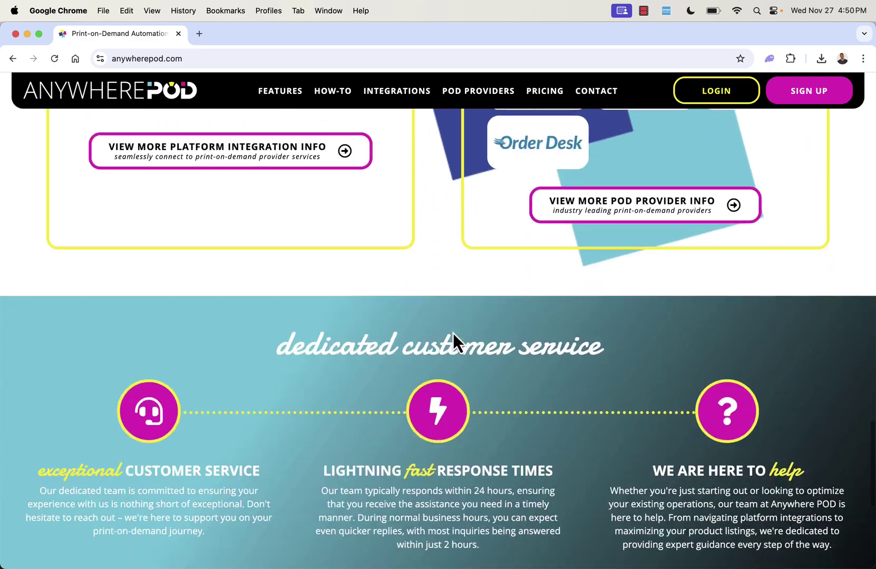
scroll(453, 334, "down", 9)
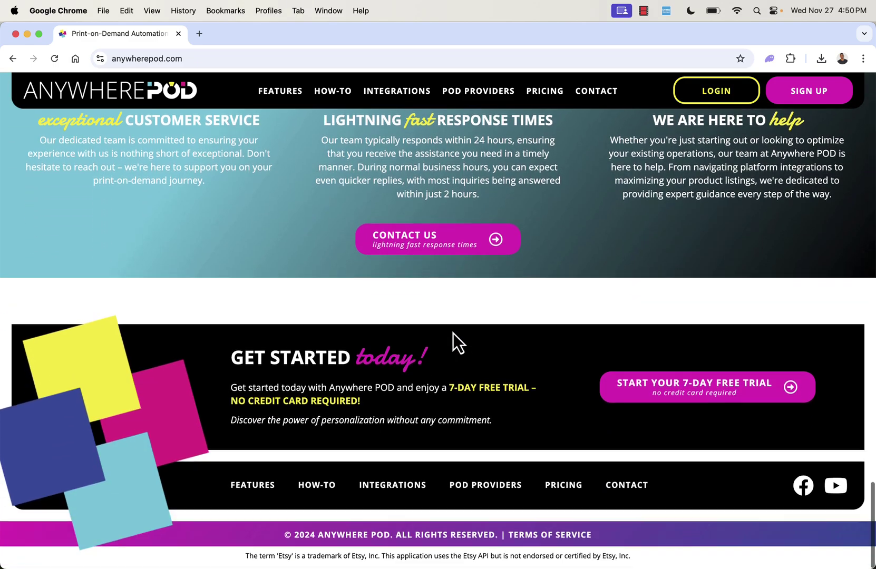
scroll(453, 334, "up", 20)
scroll(453, 333, "up", 15)
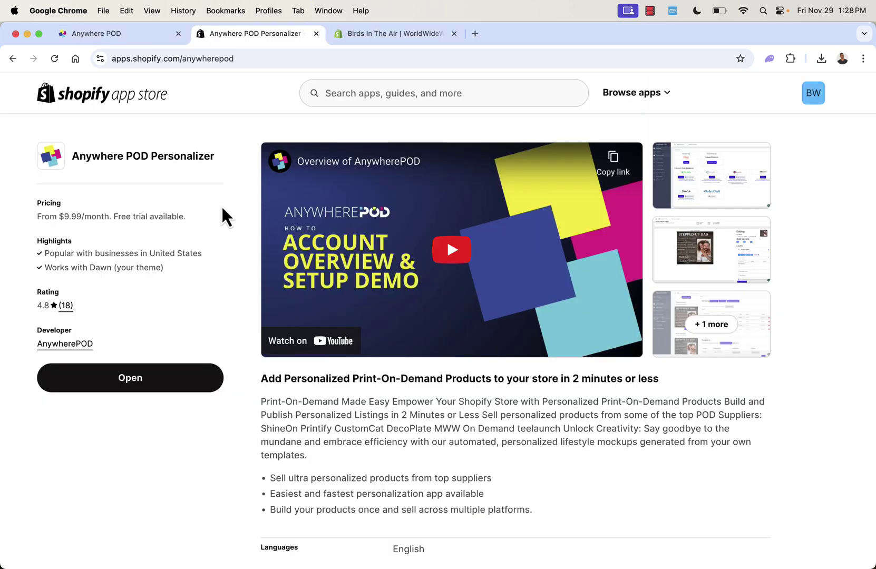
Step: Launch Anywhere POD Personalizer from its Shopify App Store listing to reach its admin dashboard
left_click(143, 387)
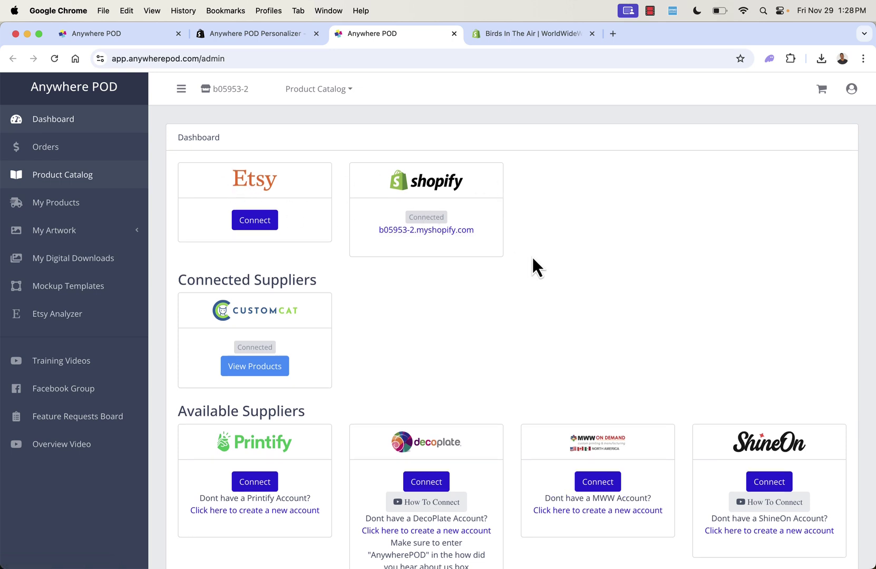
scroll(532, 258, "down", 2)
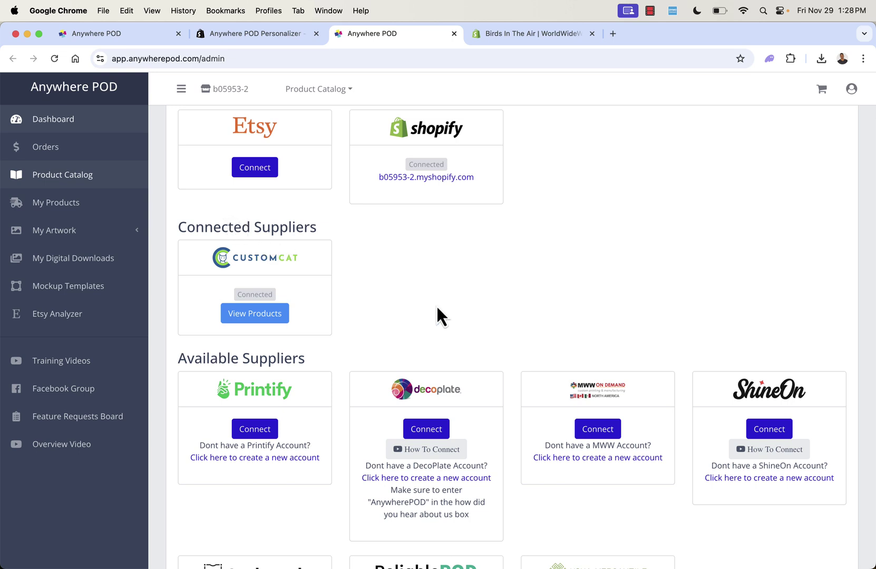
scroll(436, 305, "down", 1)
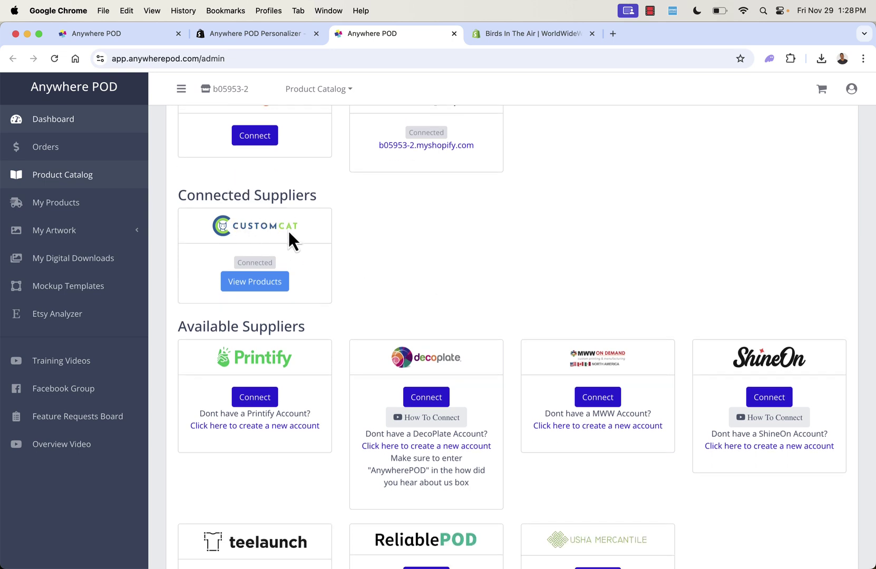
scroll(417, 296, "down", 4)
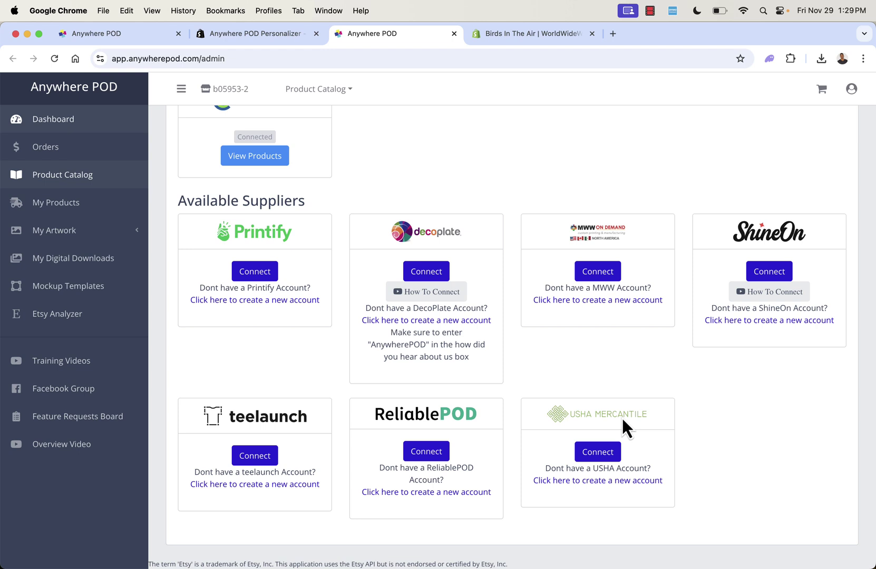
scroll(622, 420, "up", 5)
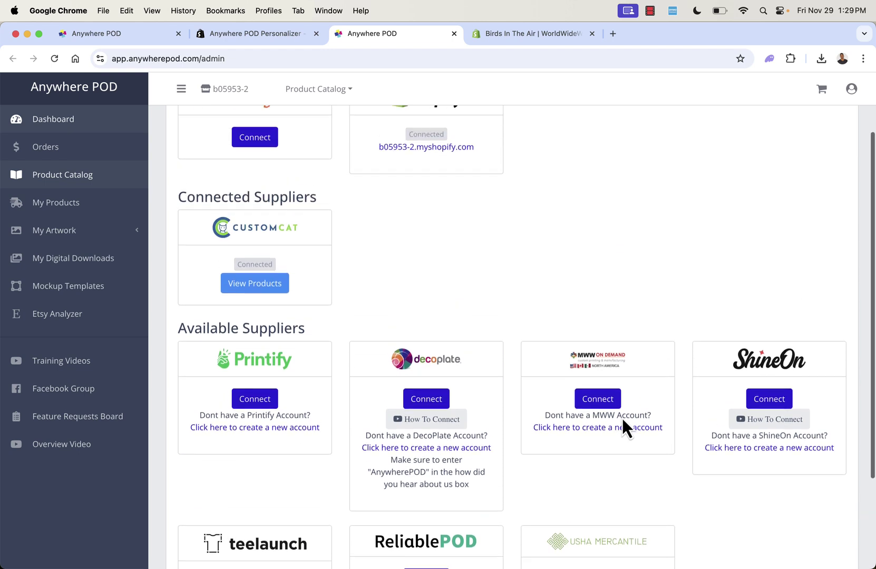
scroll(622, 421, "up", 1)
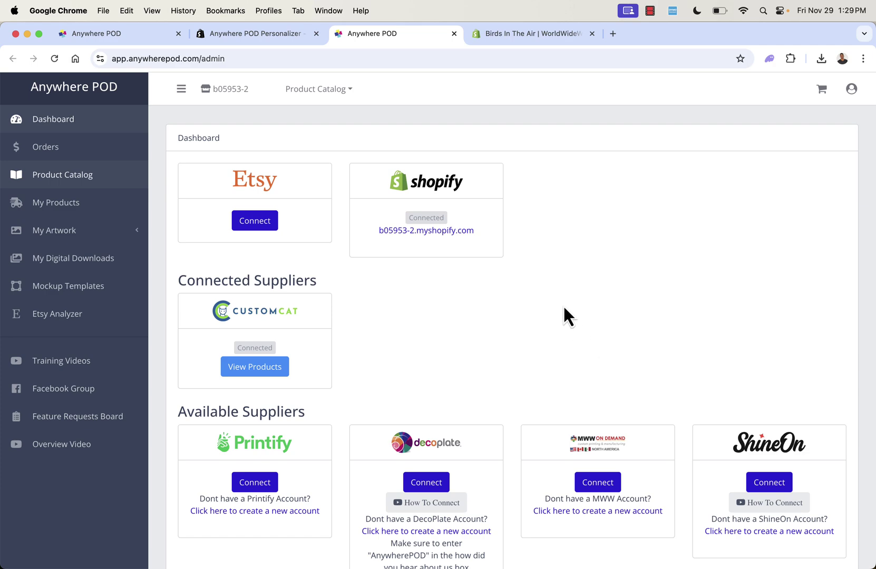
scroll(564, 311, "down", 5)
scroll(583, 375, "up", 5)
scroll(574, 337, "down", 3)
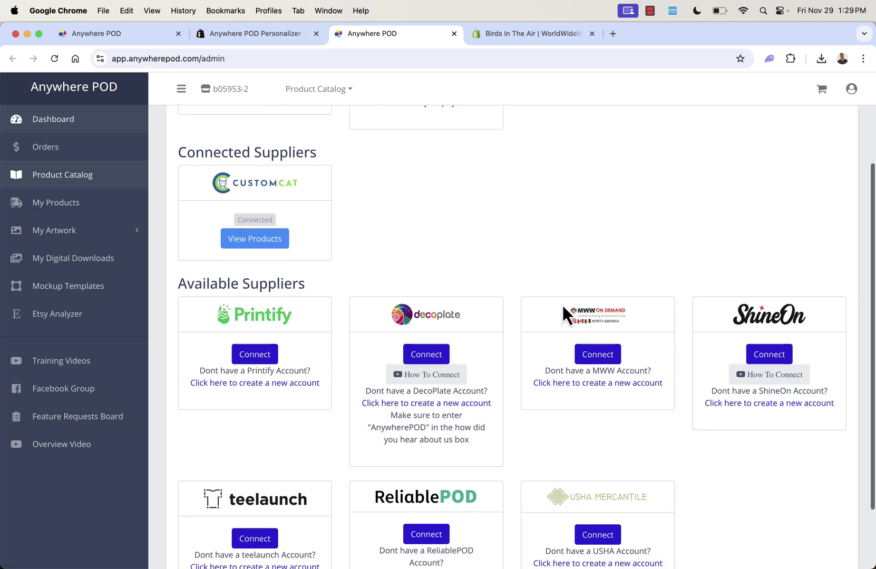
scroll(562, 305, "down", 1)
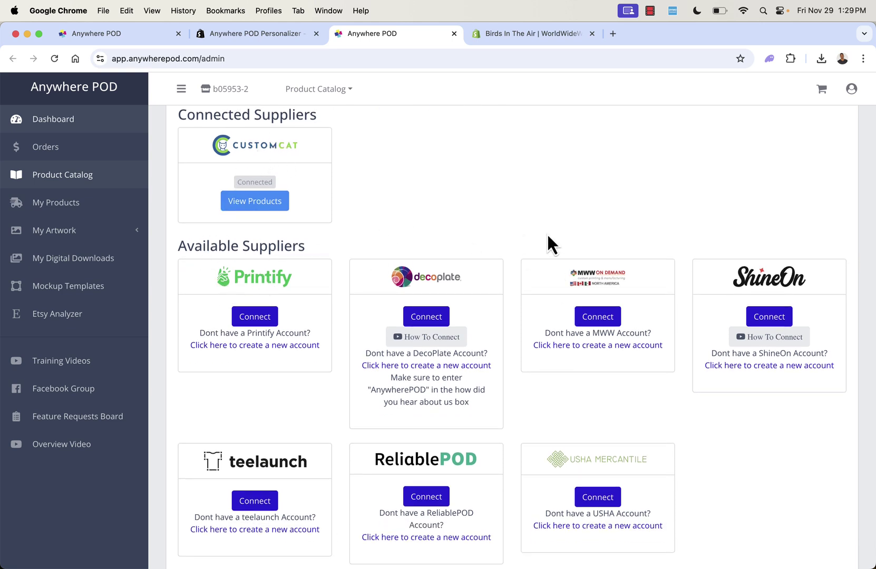
scroll(507, 245, "down", 1)
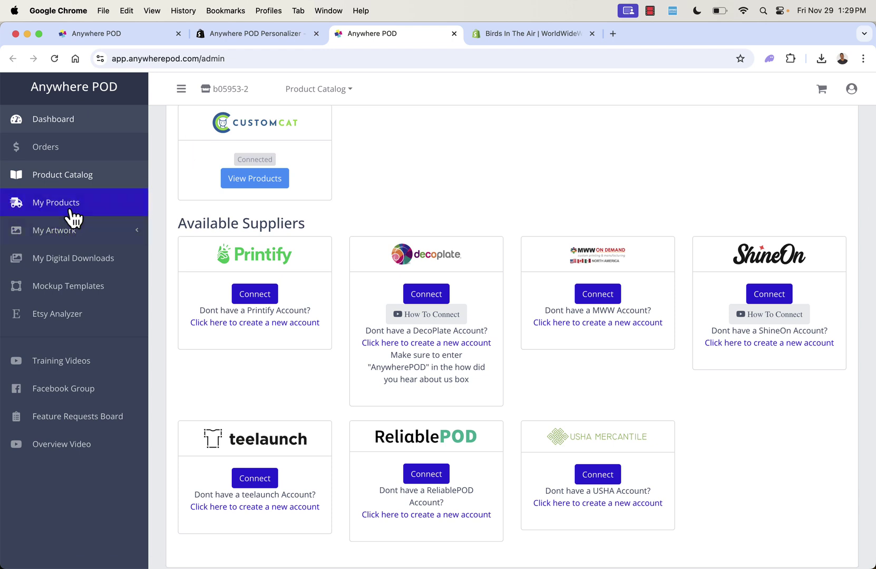
mouse_move(63, 177)
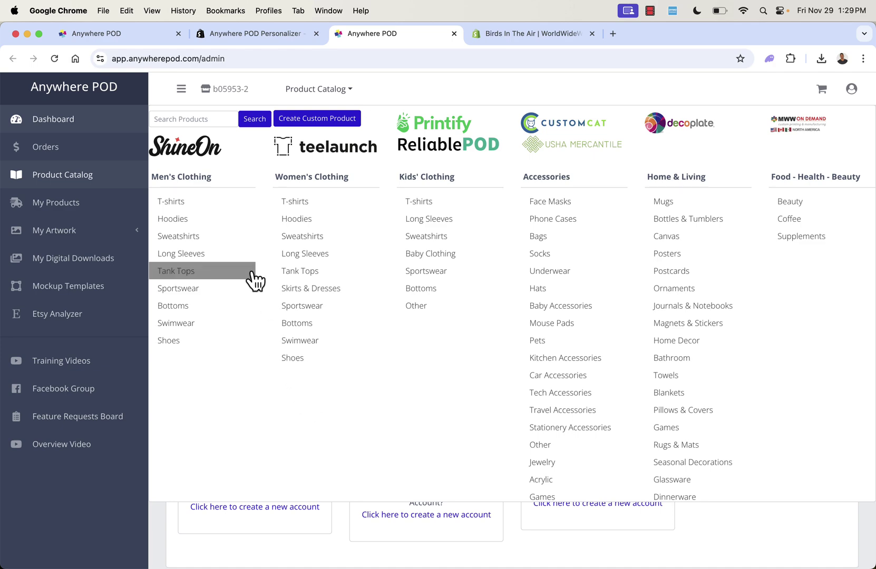
left_click(60, 126)
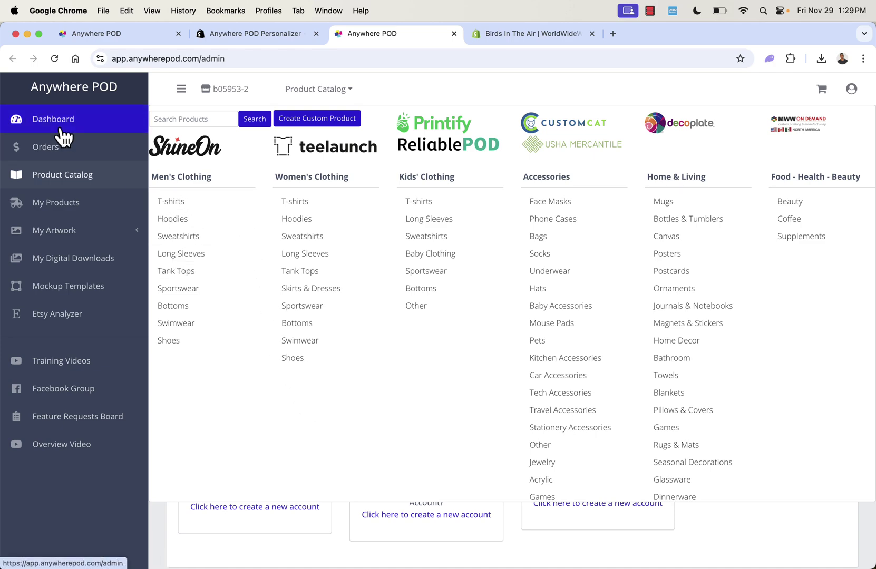
scroll(394, 326, "down", 3)
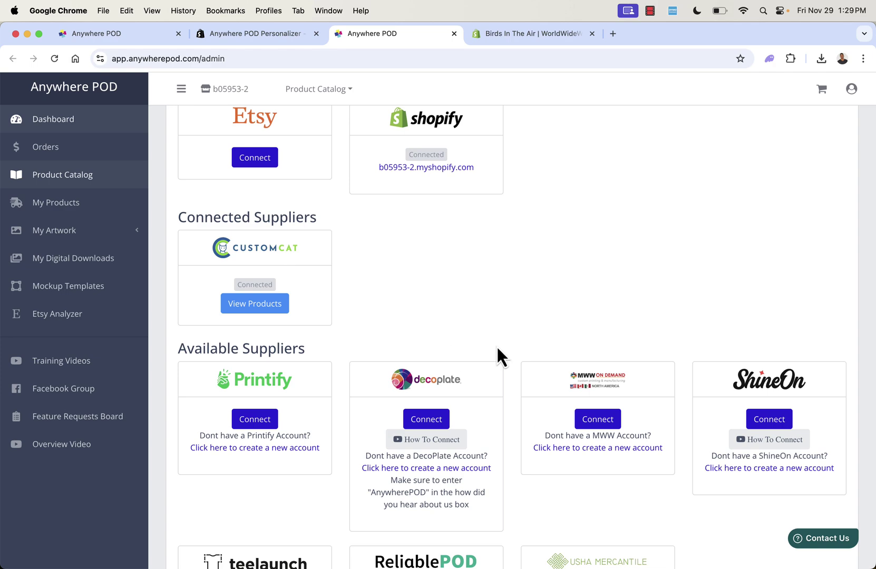
scroll(496, 345, "down", 5)
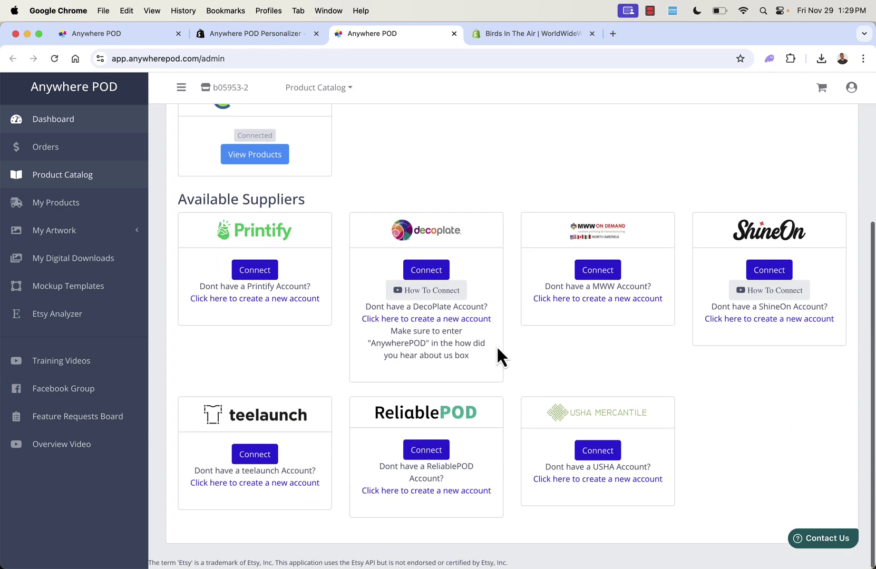
Step: Start connecting a teelaunch supplier and bring up teelaunch account settings in a new tab
left_click(247, 464)
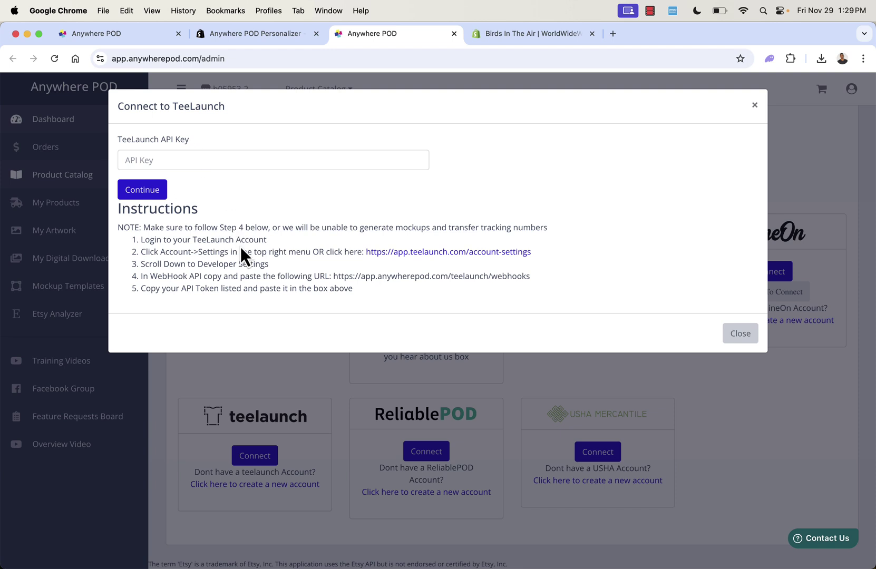
left_click(406, 252)
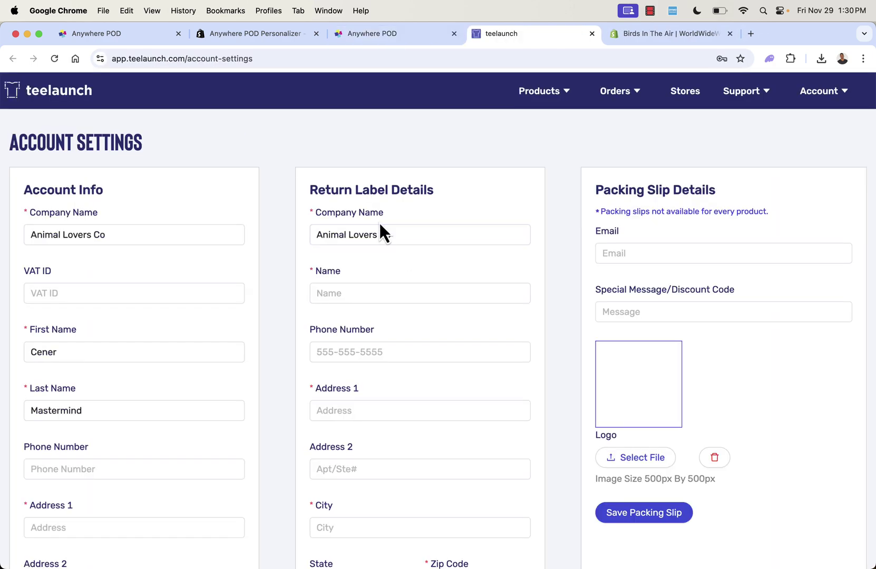
left_click(413, 37)
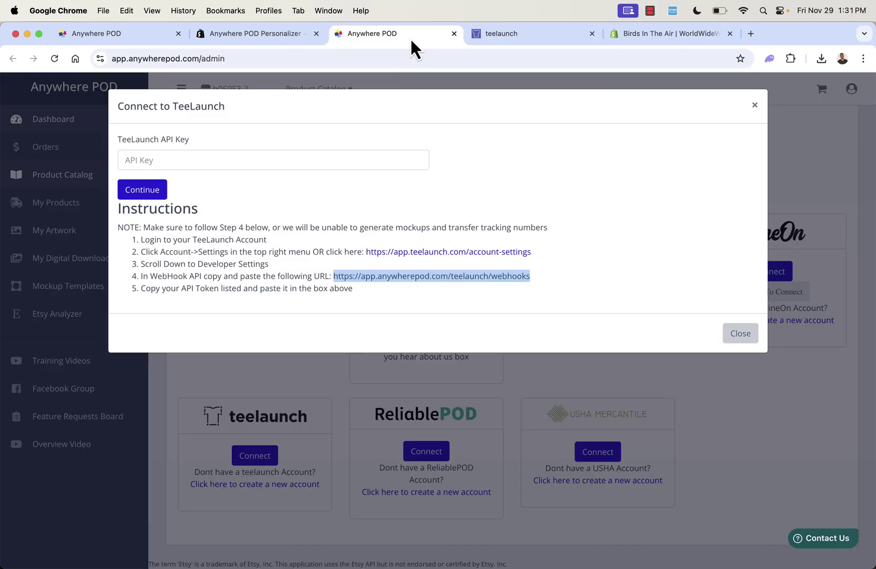
right_click(352, 277)
left_click(370, 303)
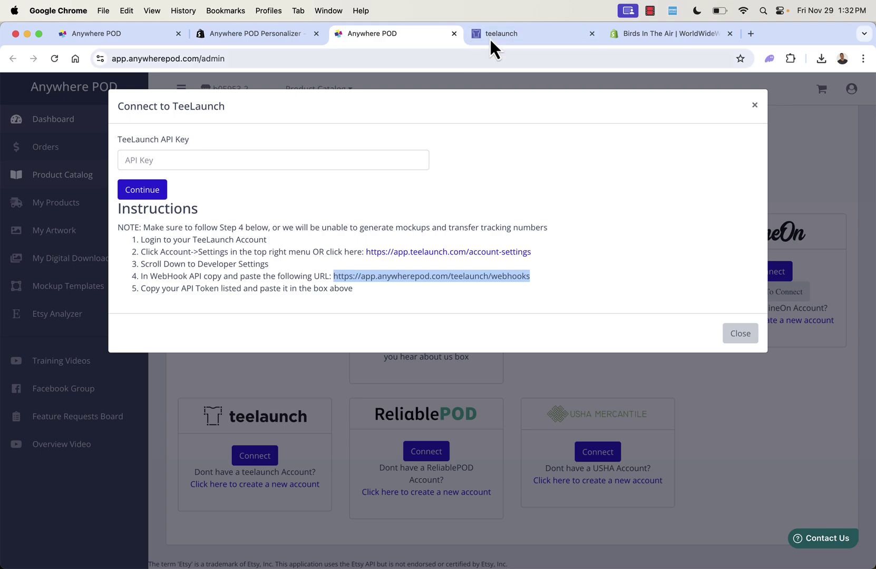
left_click(527, 34)
scroll(414, 408, "down", 10)
scroll(414, 402, "down", 20)
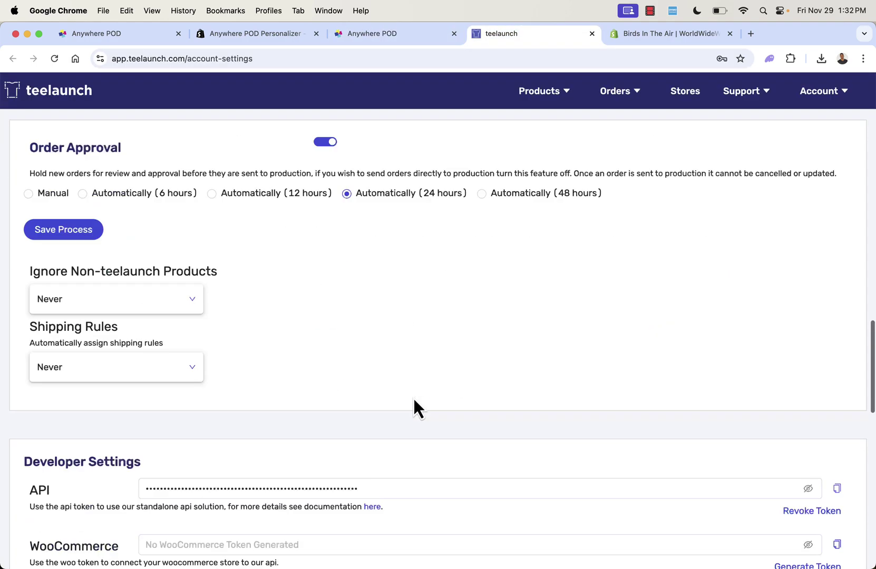
scroll(413, 397, "up", 15)
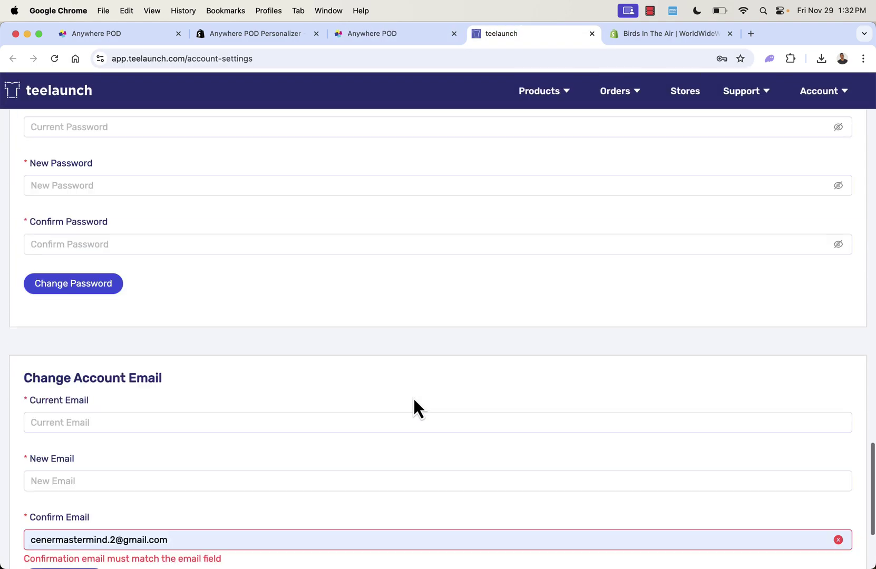
key("cmd+a")
left_click(366, 396)
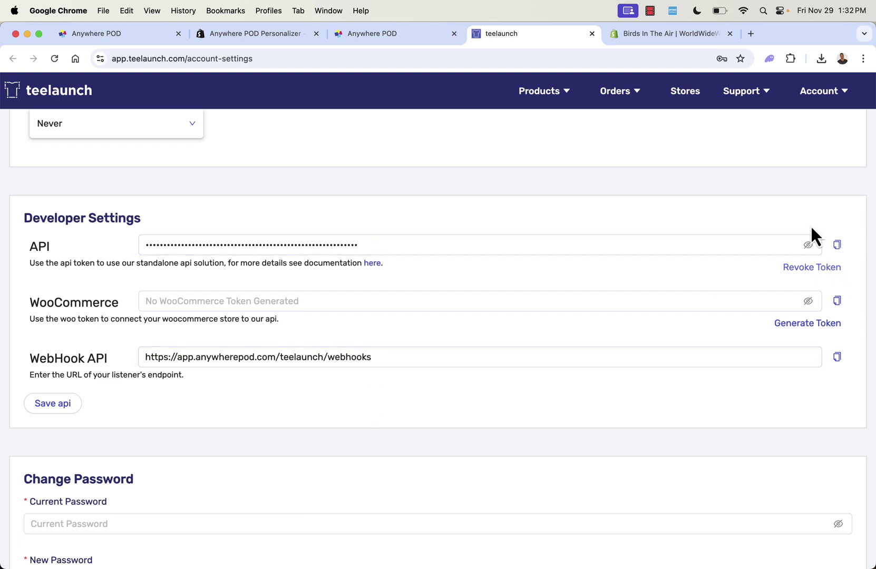
left_click(838, 247)
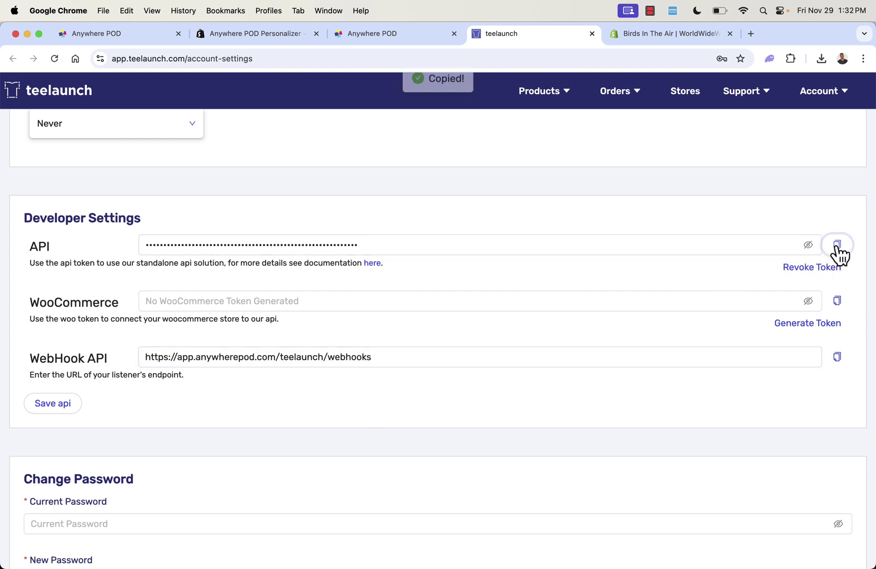
Step: Paste the teelaunch API token to finish that connection, then choose Connect under Printify
left_click(399, 35)
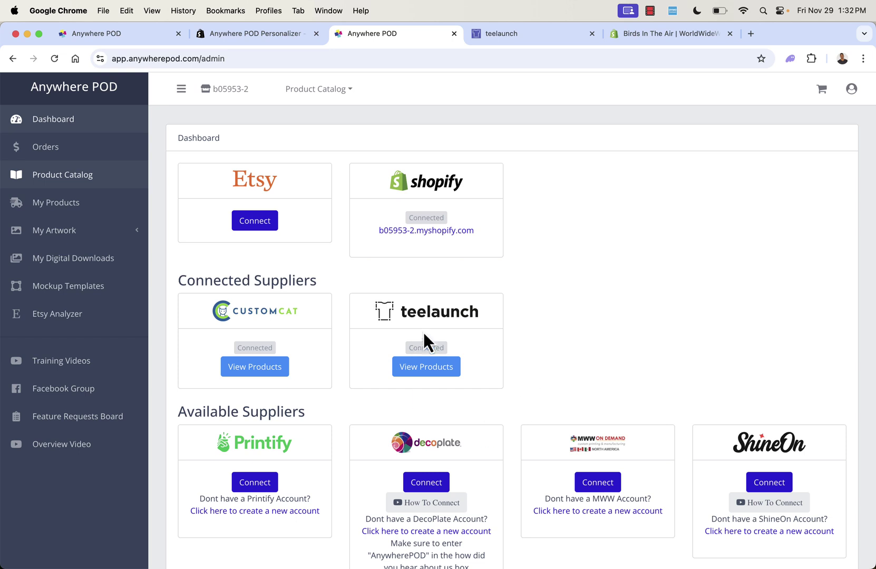
scroll(491, 358, "down", 2)
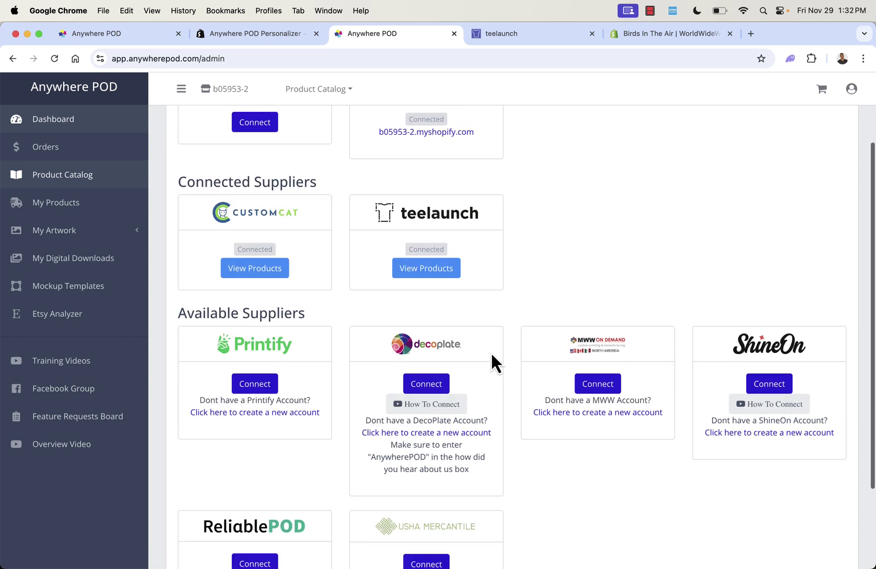
scroll(490, 352, "down", 1)
scroll(254, 344, "down", 1)
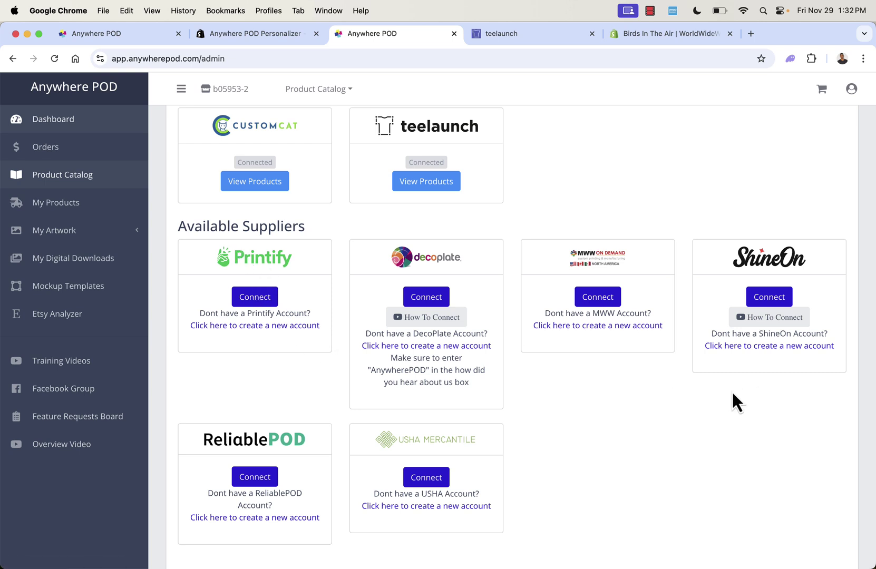
scroll(709, 400, "up", 5)
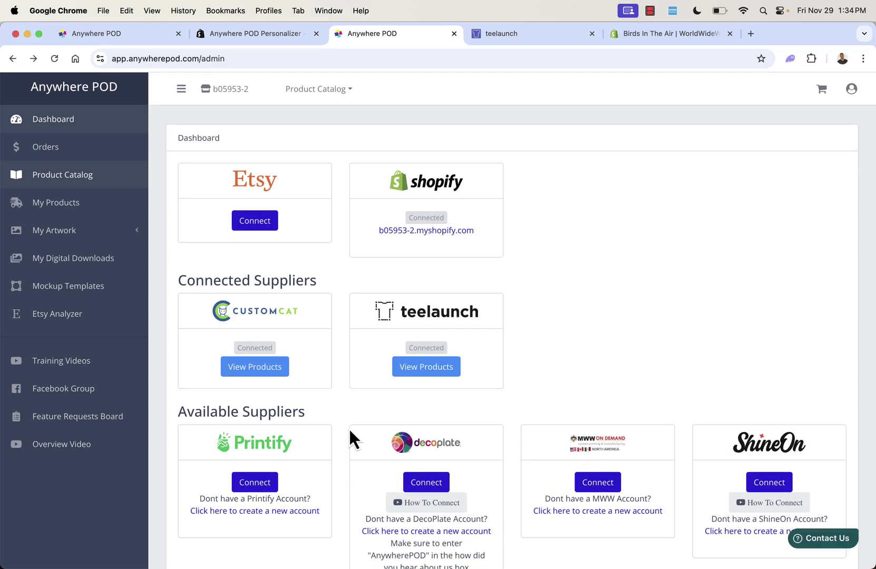
scroll(349, 428, "down", 2)
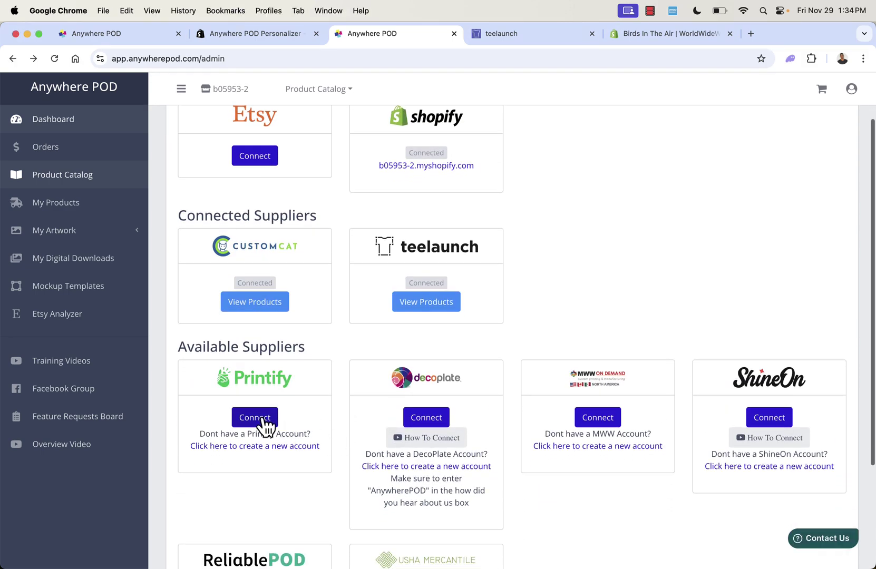
left_click(263, 425)
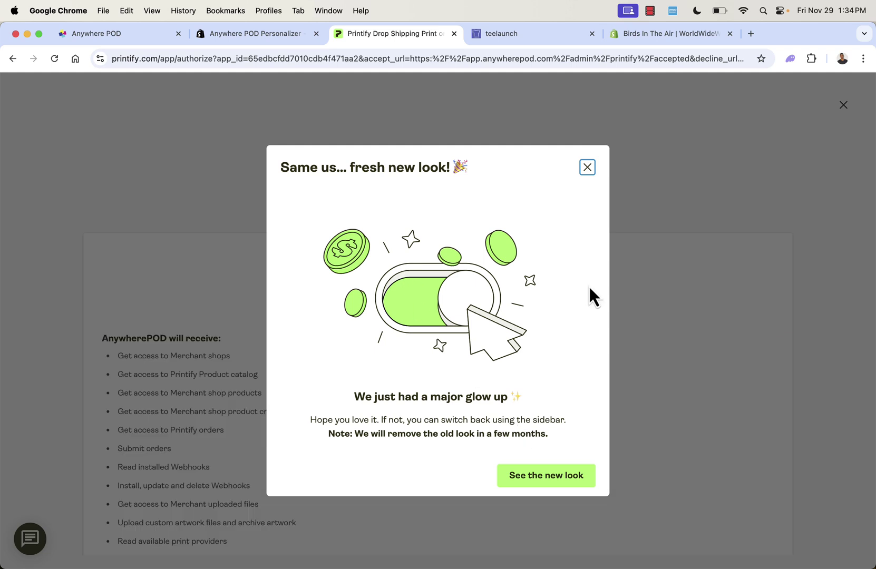
Step: Close Printify's 'fresh new look' popup and scroll down to the Allow button
left_click(594, 166)
scroll(629, 367, "down", 5)
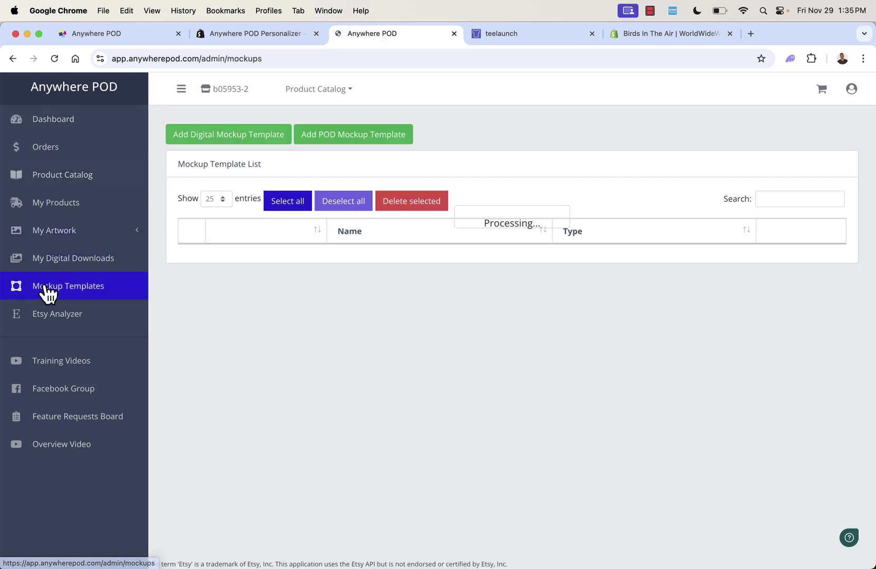
Step: Preview the Add Digital Mockup Template page, go back, then bring up the Product Catalog overview
left_click(240, 149)
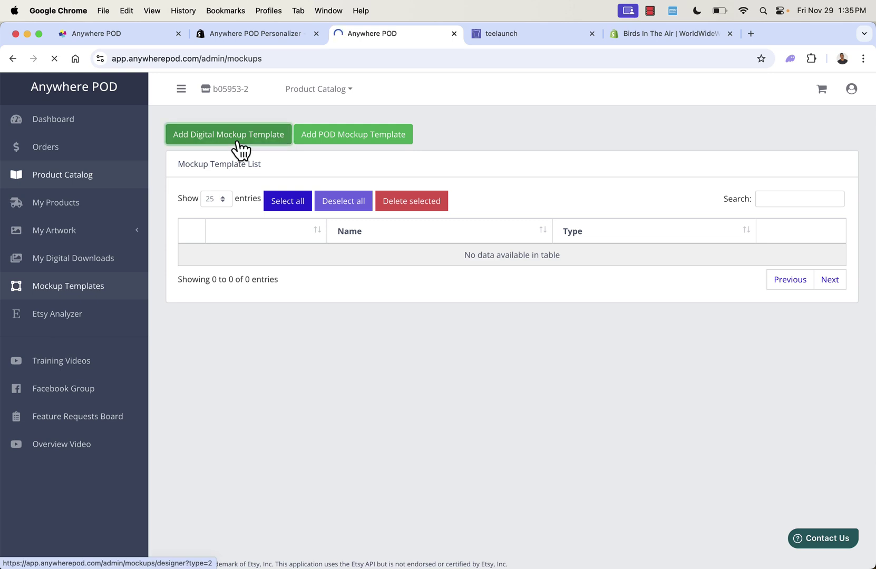
scroll(550, 356, "down", 1)
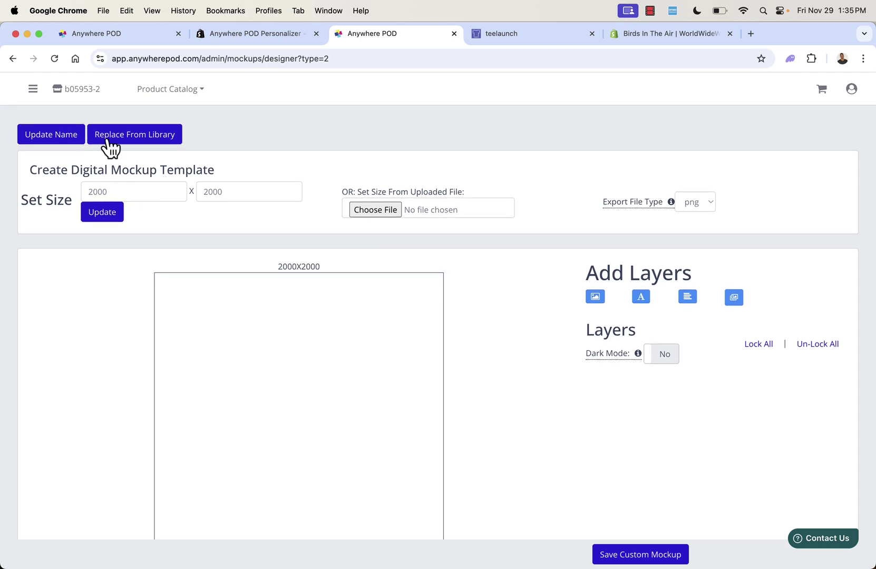
left_click(11, 58)
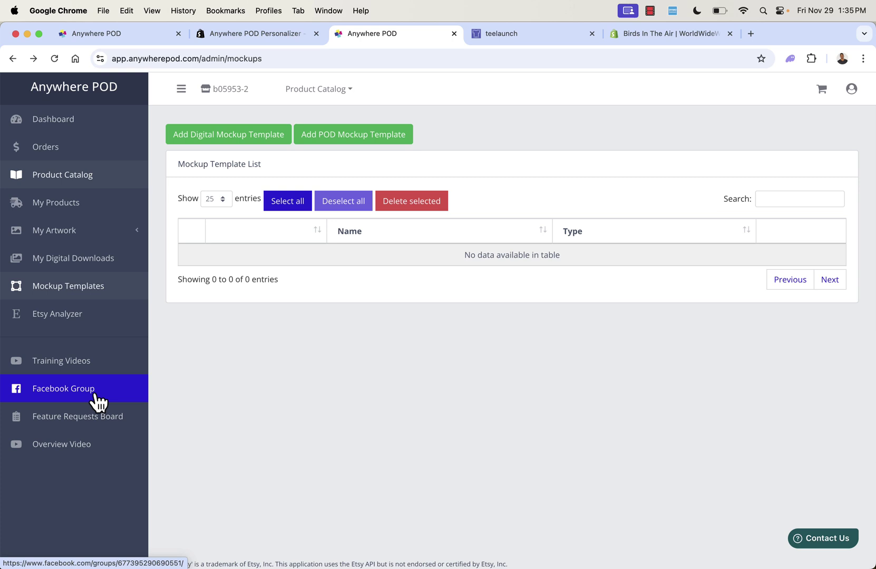
left_click(805, 537)
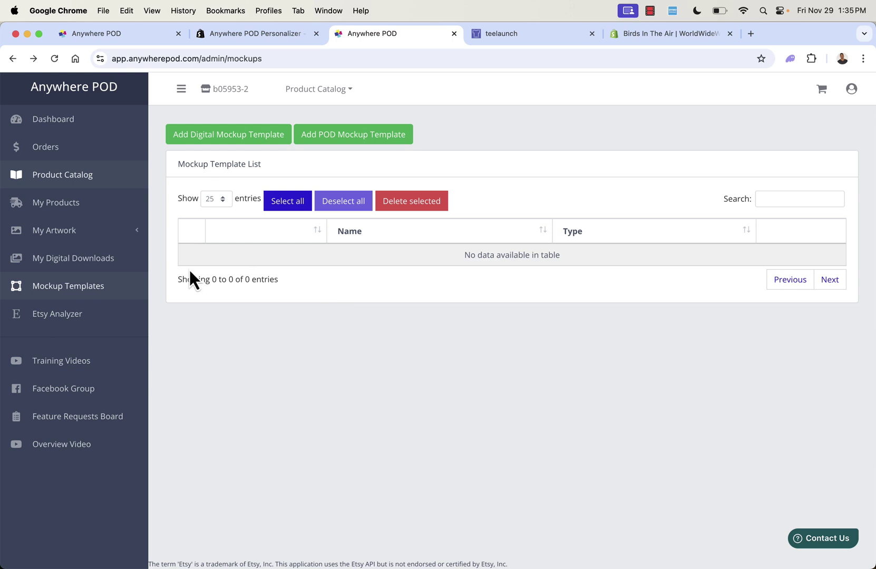
left_click(75, 181)
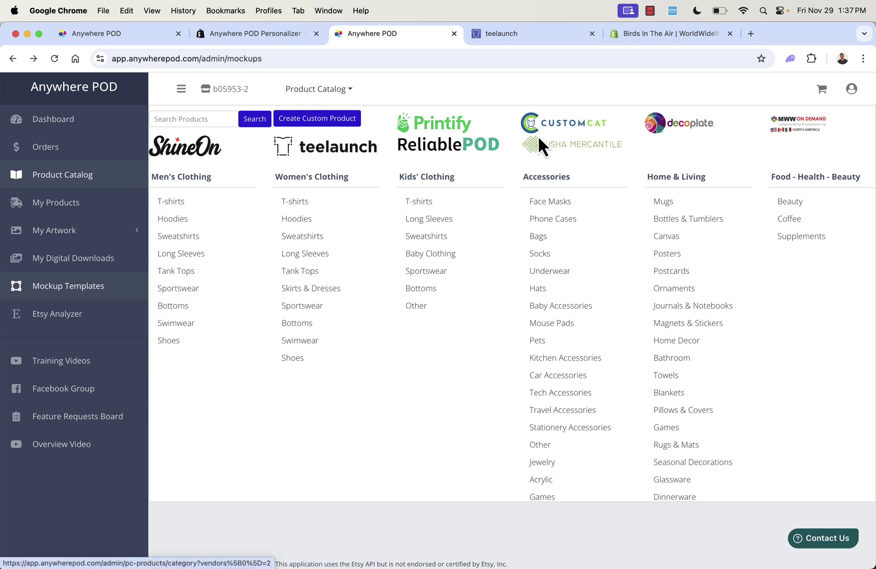
Step: Browse CustomCat's products in the catalog, then filter the Vendors list to USHA
left_click(562, 122)
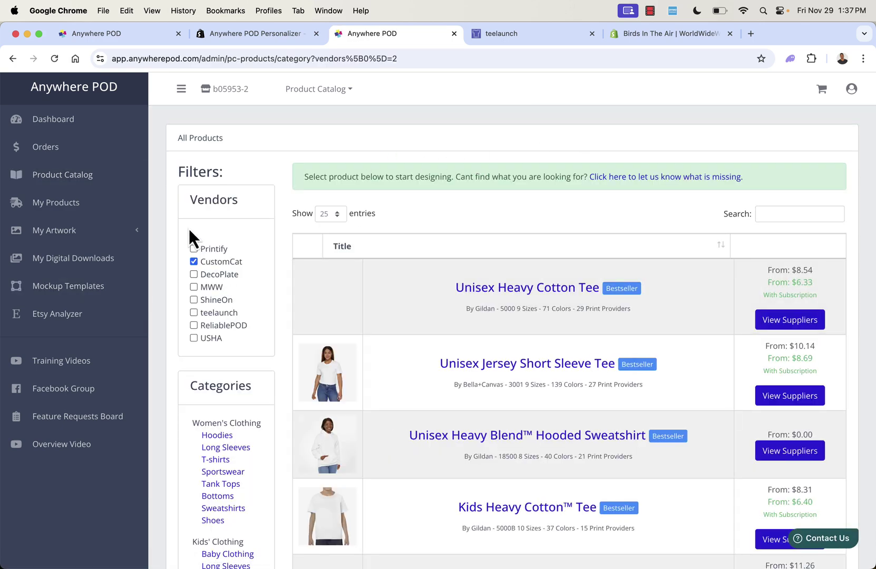
scroll(400, 253, "down", 5)
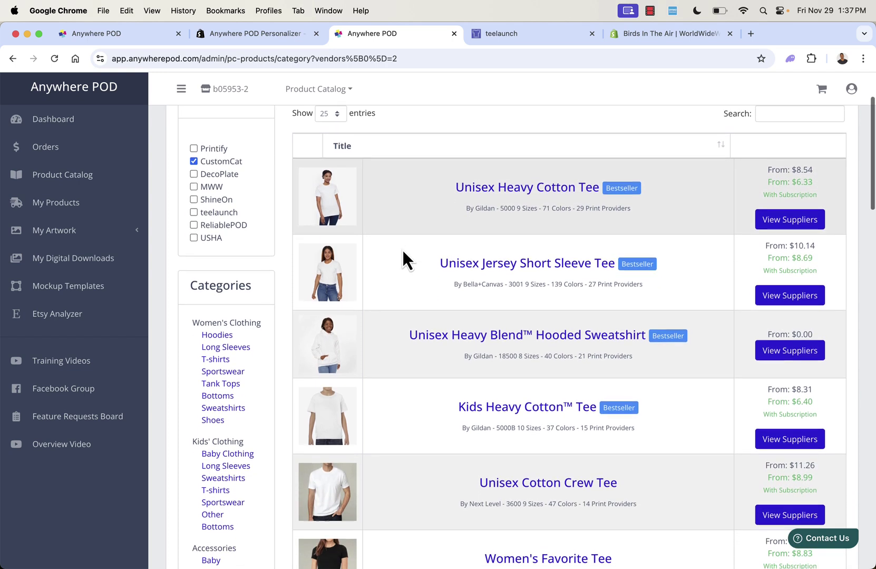
scroll(402, 249, "up", 3)
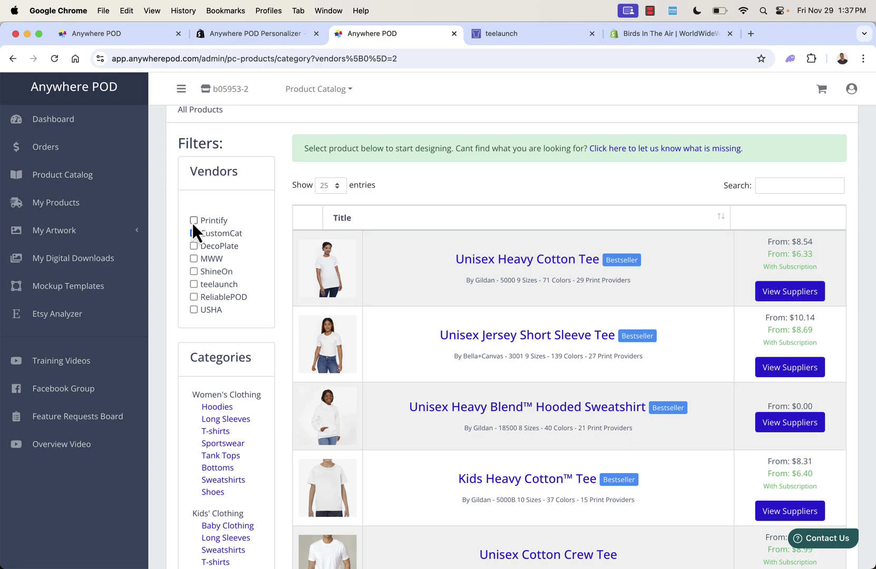
scroll(453, 236, "down", 5)
scroll(452, 236, "down", 15)
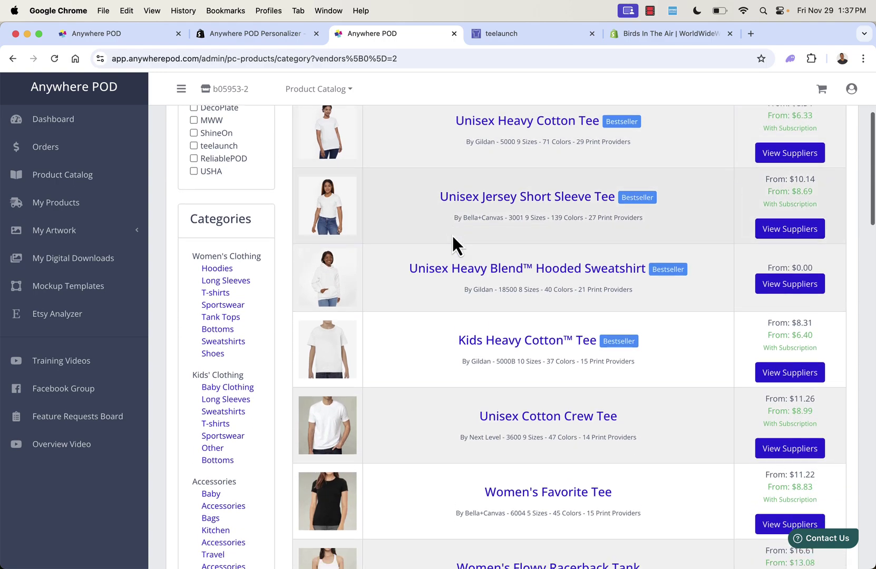
scroll(452, 234, "up", 20)
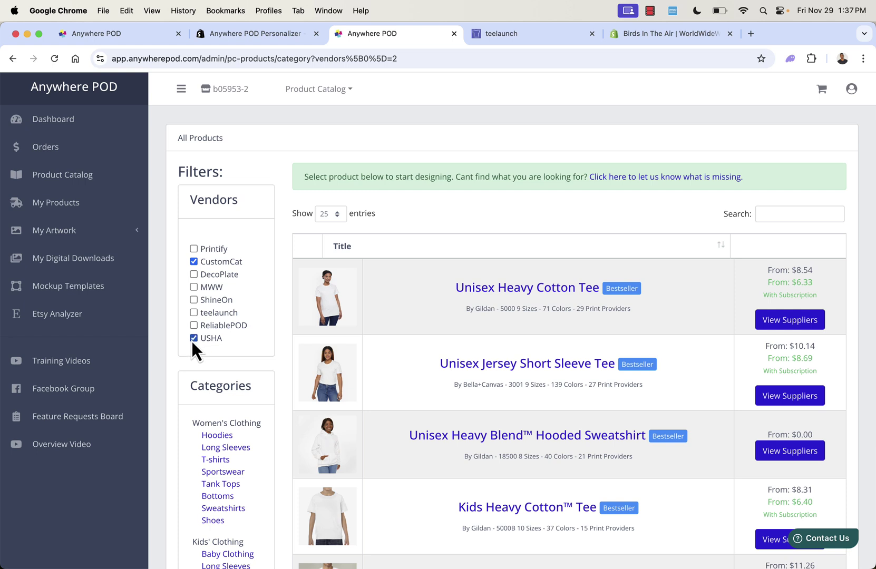
left_click(195, 263)
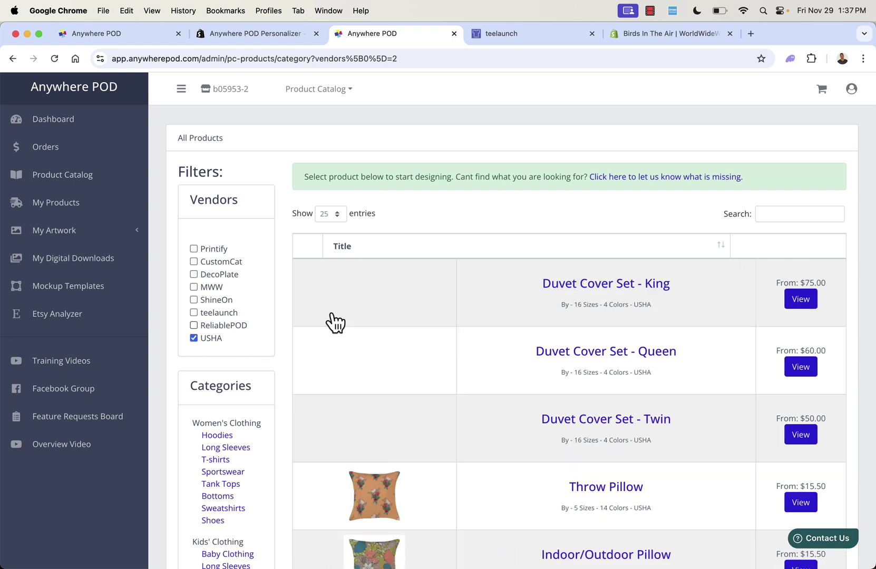
Step: Switch the Vendors filter from USHA to teelaunch to list items like the 20oz Insulated Tumbler
scroll(519, 200, "down", 3)
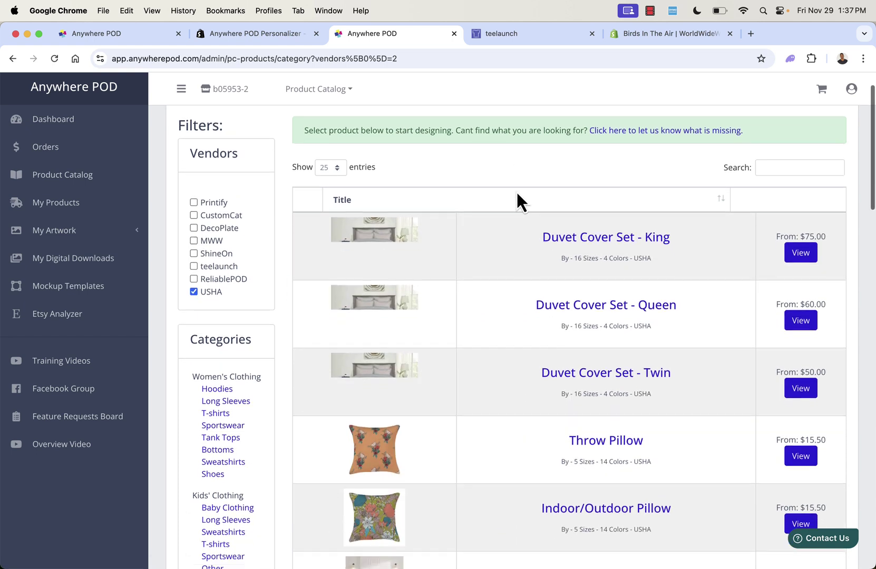
scroll(517, 194, "down", 15)
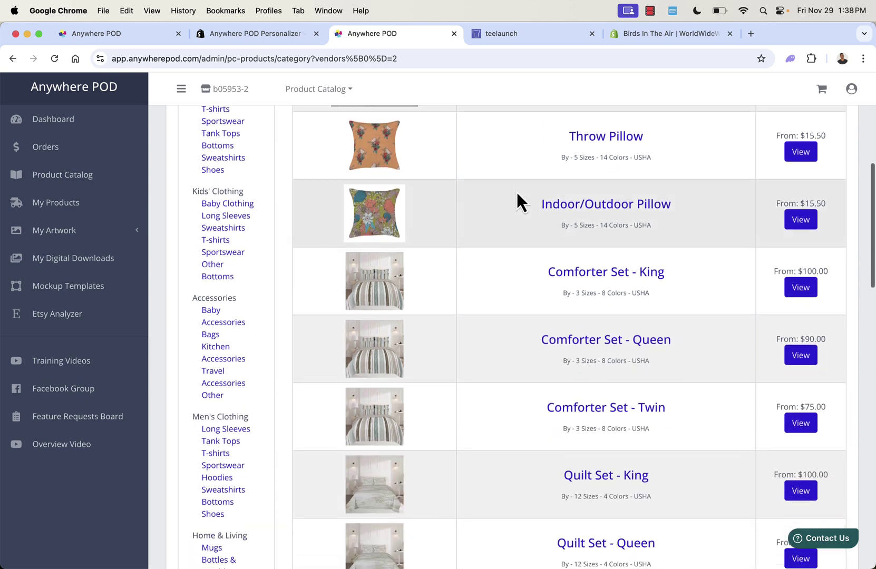
scroll(517, 195, "down", 12)
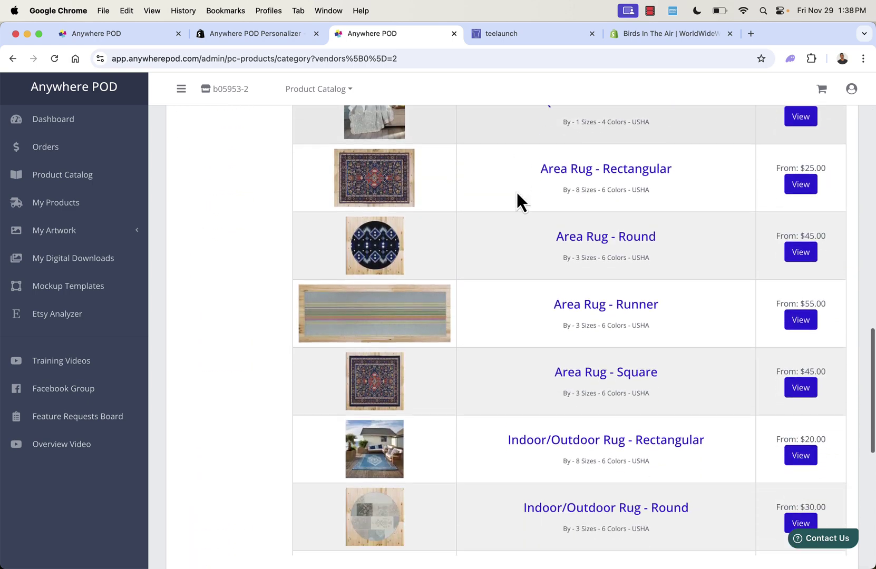
scroll(557, 200, "down", 6)
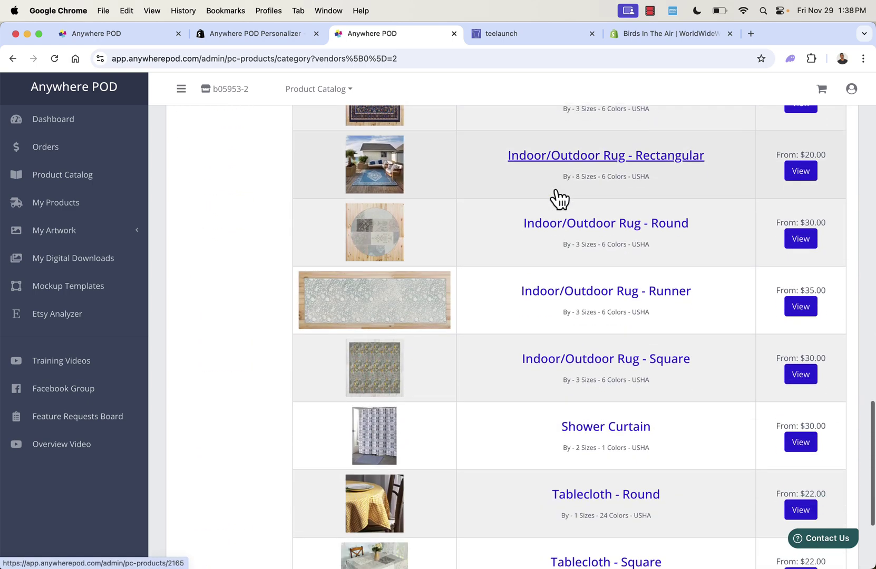
scroll(556, 192, "down", 3)
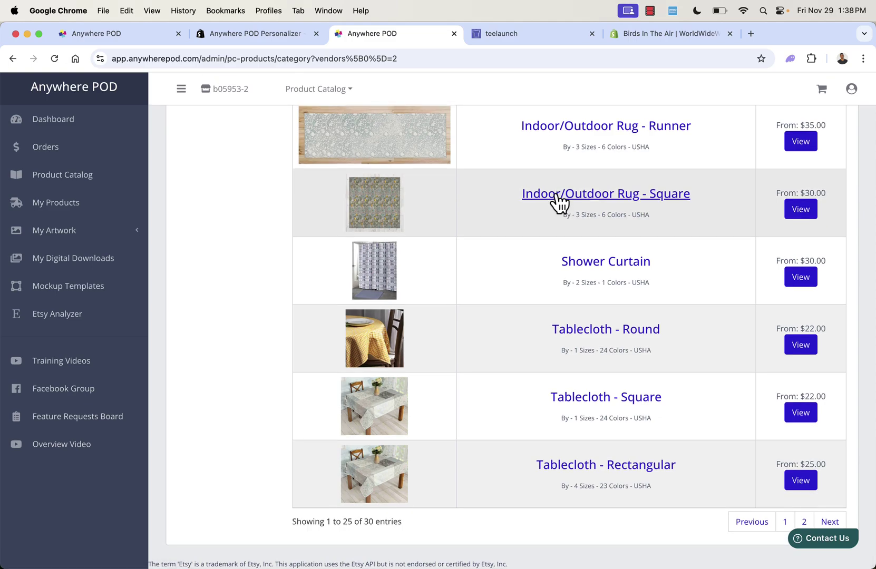
scroll(539, 280, "up", 20)
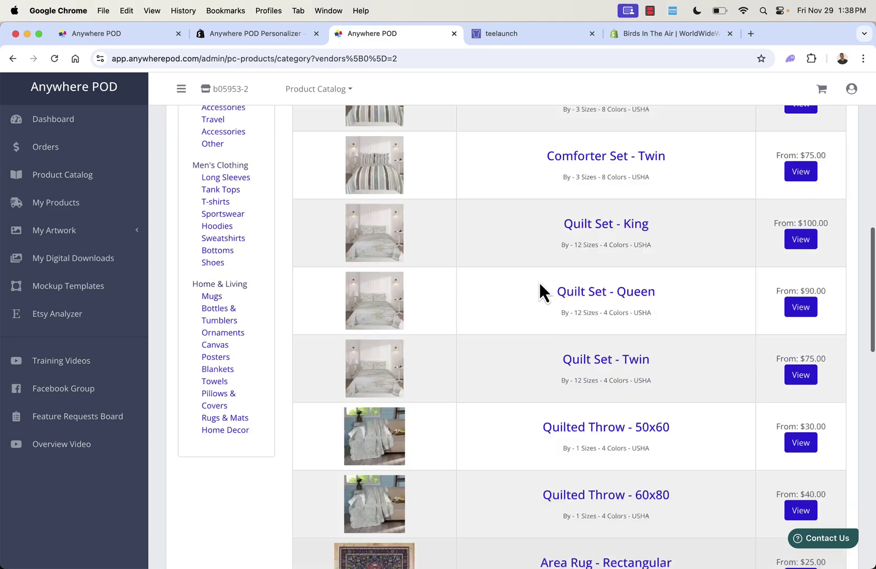
scroll(539, 280, "up", 5)
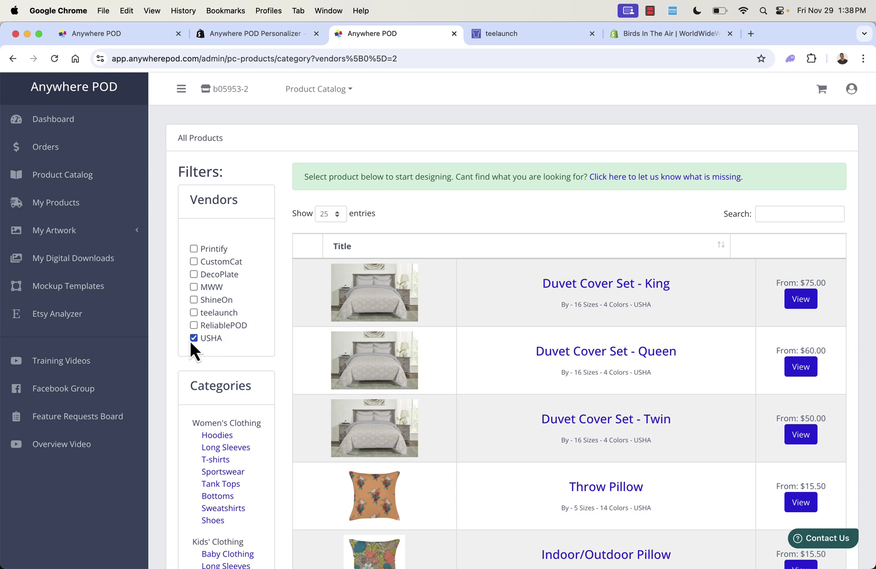
left_click(194, 313)
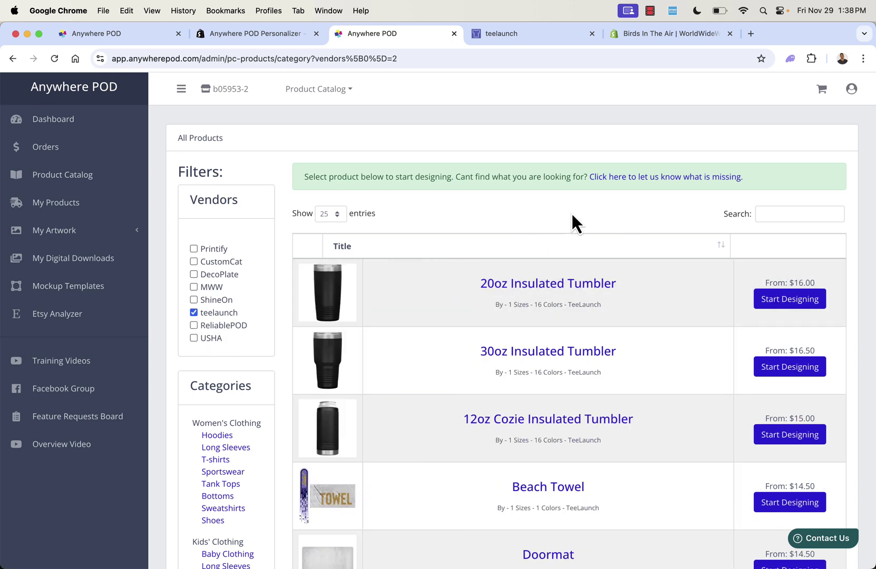
Step: Choose Men's Clothing > T-shirts from the category menu and scroll through the listing
left_click(111, 186)
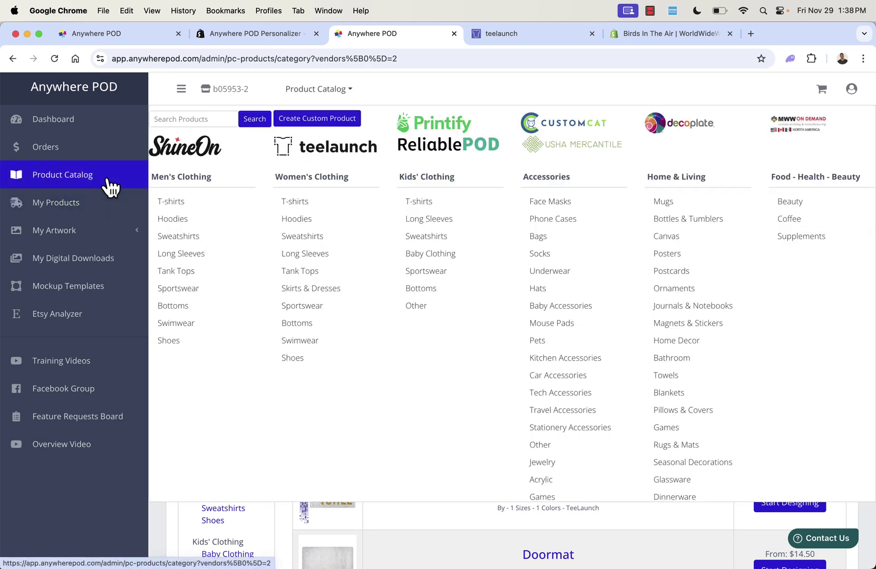
left_click(191, 204)
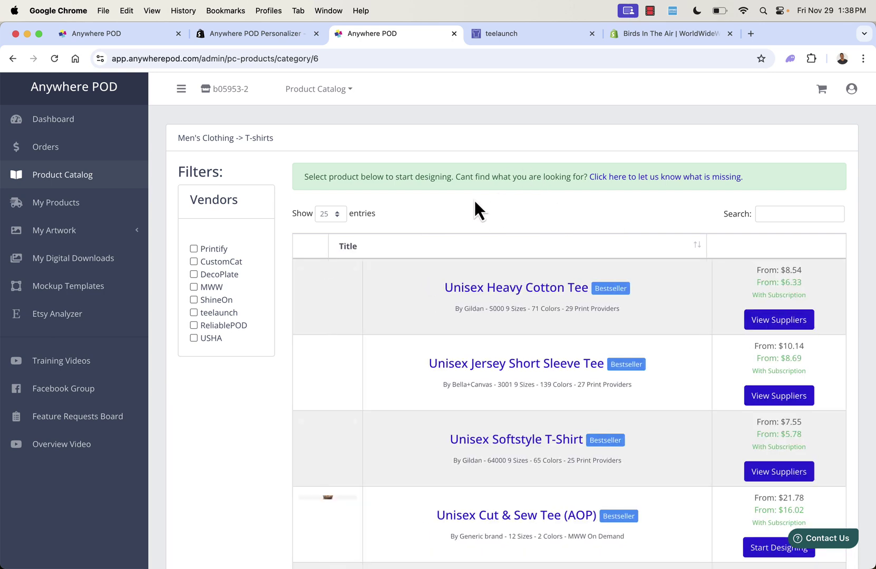
scroll(435, 331, "down", 2)
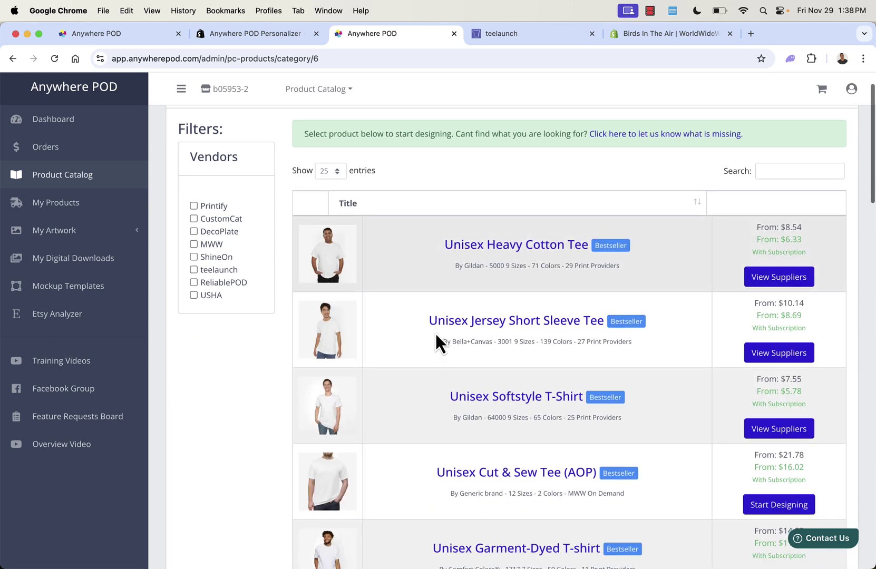
scroll(461, 199, "up", 1)
scroll(572, 251, "up", 1)
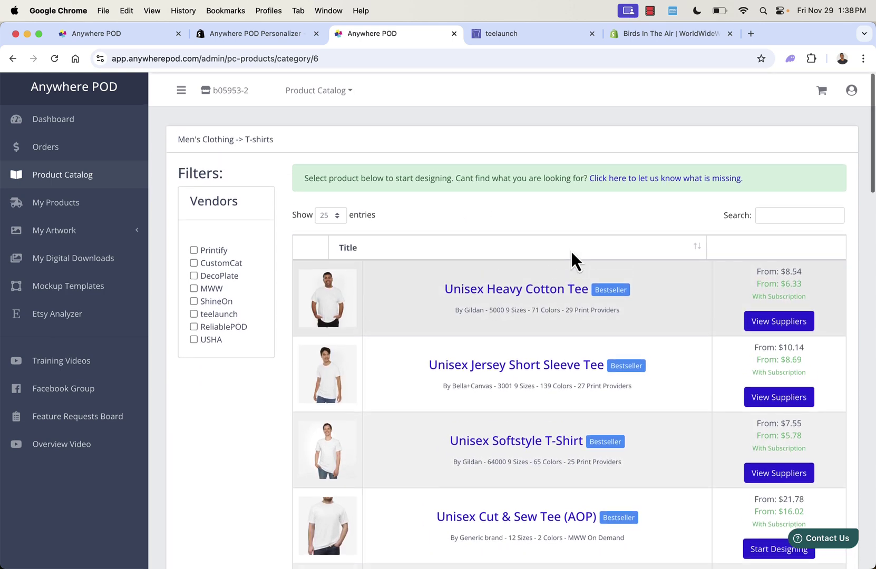
scroll(514, 214, "down", 2)
scroll(500, 204, "up", 2)
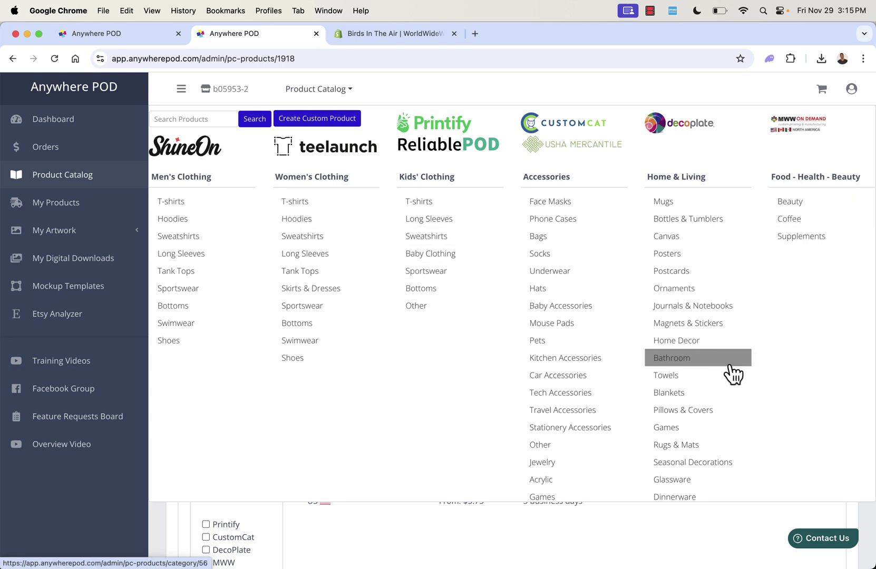
Step: Check the Gildan 18500 Front Print Only hoodie, then return to the Classic Elegance Glass ornament page
scroll(697, 376, "down", 2)
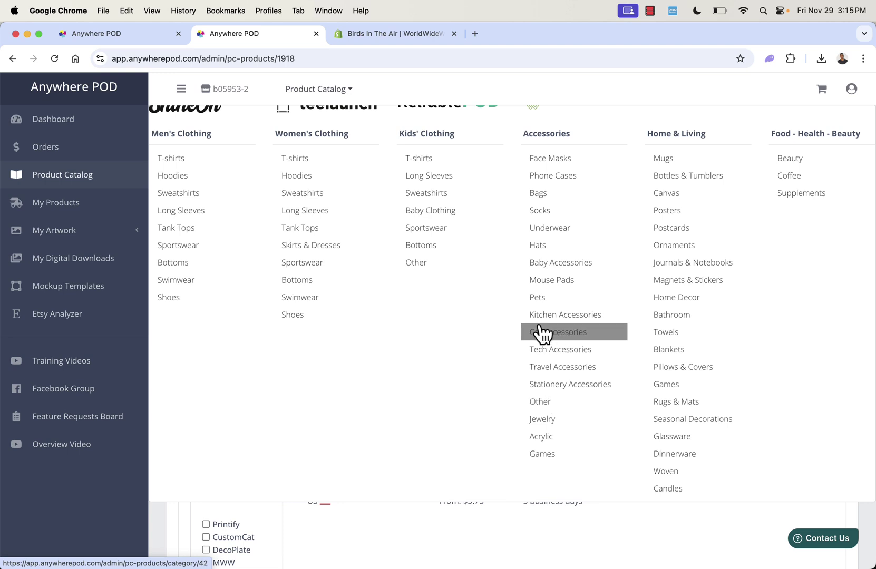
scroll(543, 333, "up", 2)
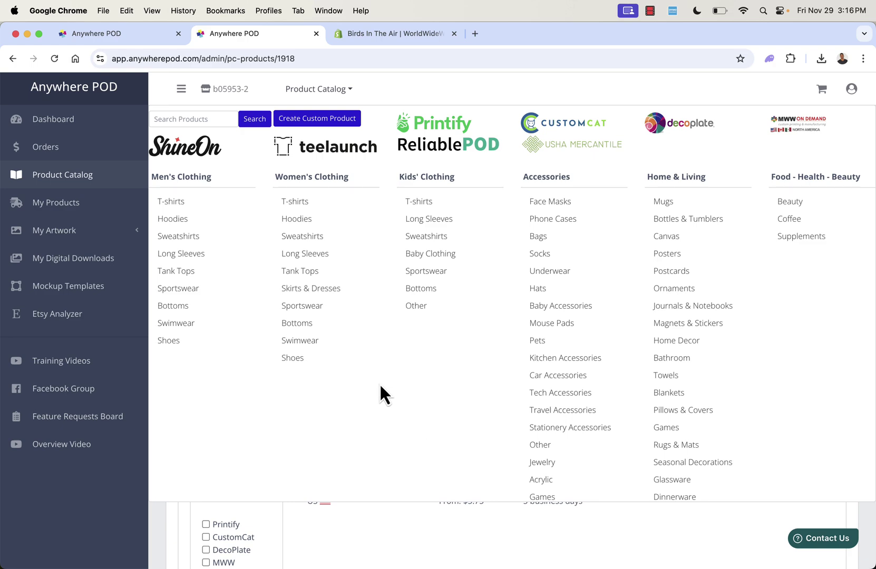
left_click(180, 220)
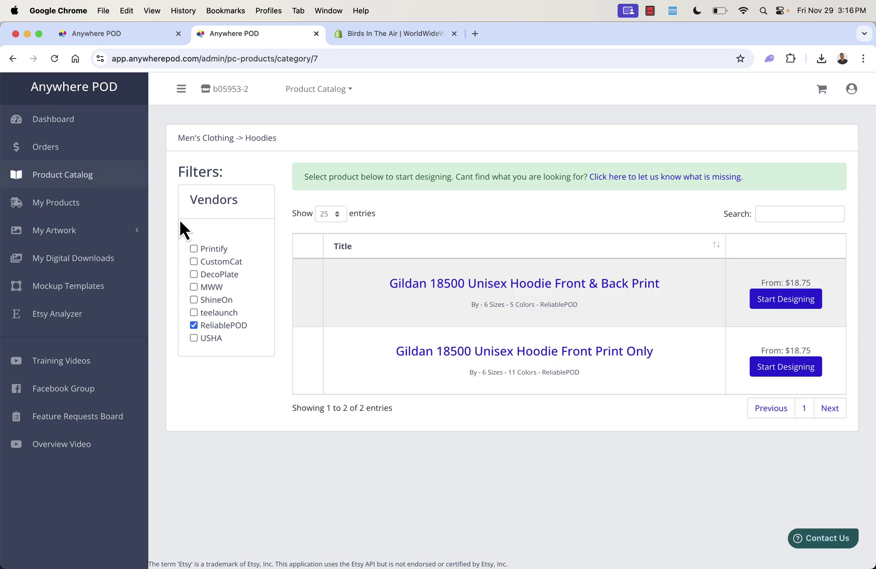
left_click(527, 351)
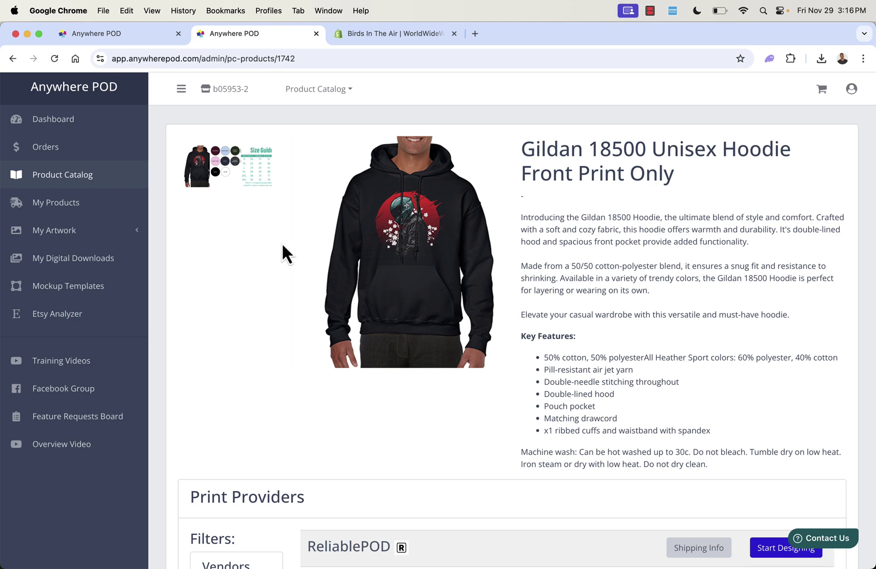
left_click(13, 60)
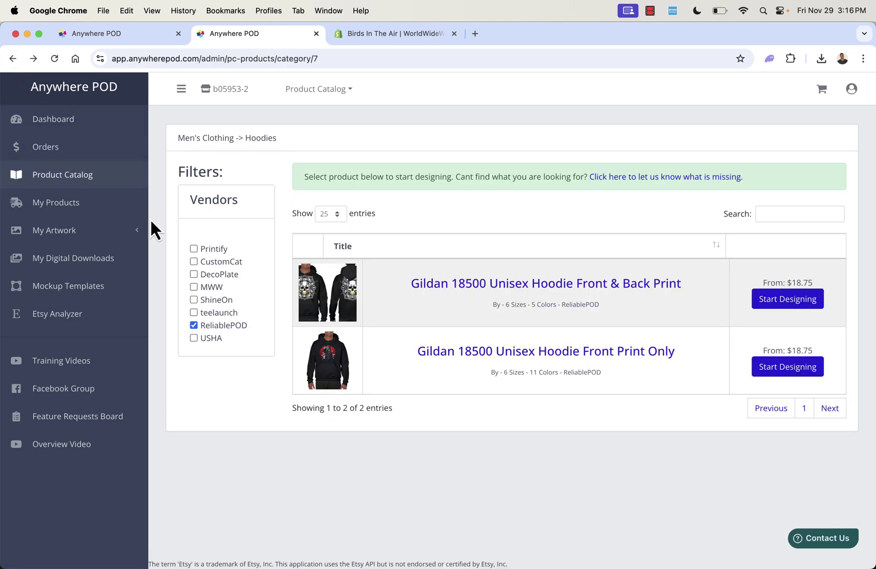
left_click(12, 59)
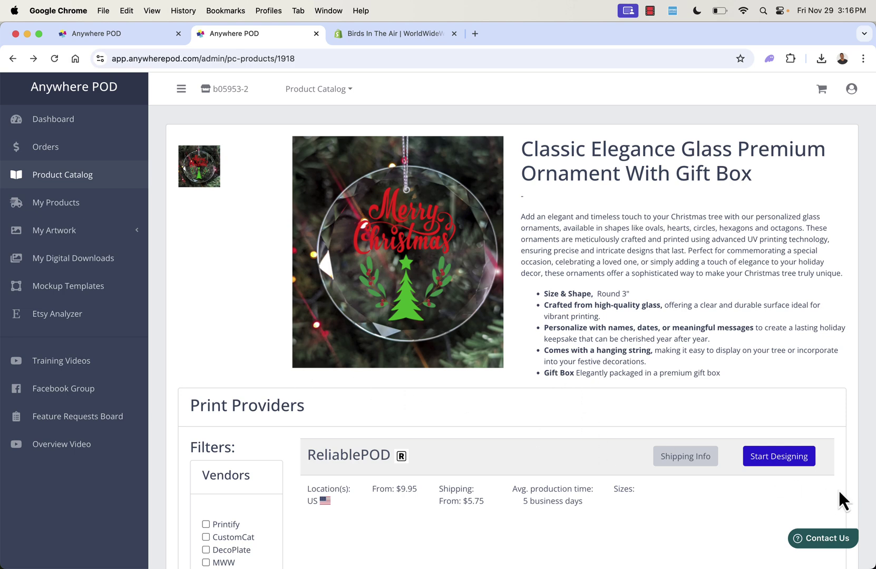
Step: Start designing the ornament and centre the Merry_Christmas-removebg.png artwork on it
left_click(781, 459)
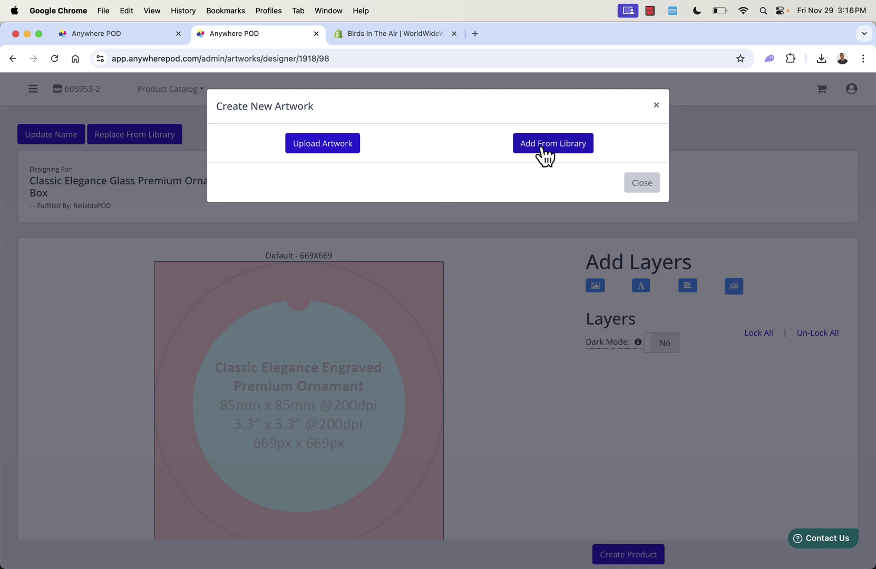
left_click(312, 153)
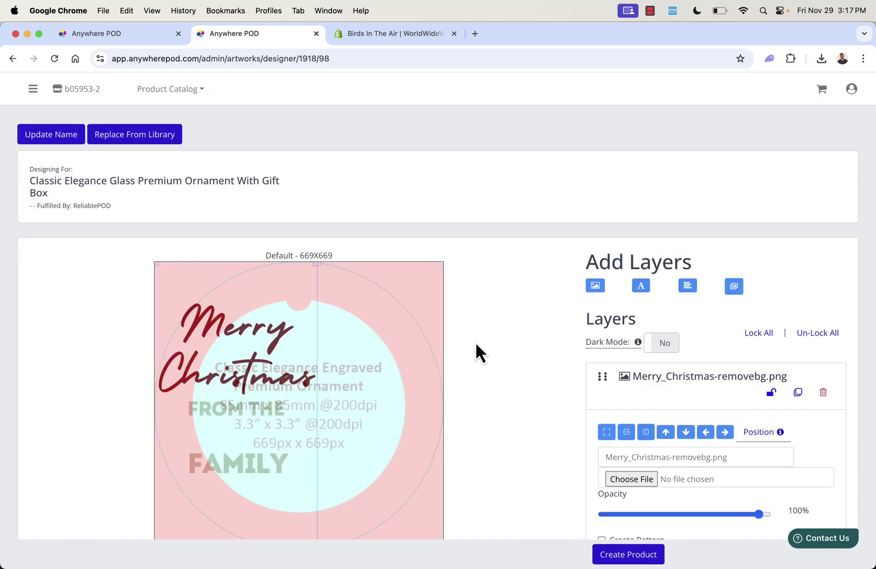
left_click_drag(195, 371, 259, 393)
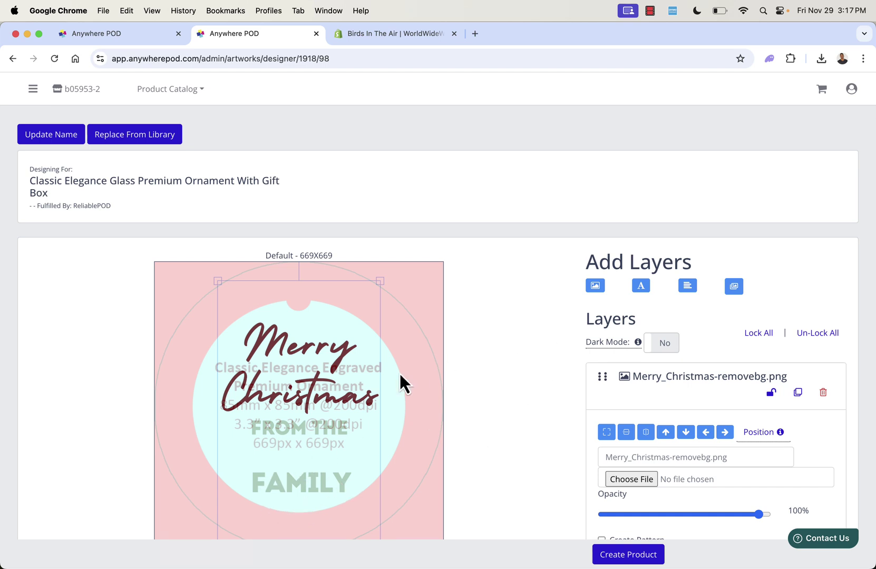
Step: Add a new text layer and place it between FROM THE and FAMILY
scroll(539, 400, "down", 1)
scroll(539, 397, "down", 3)
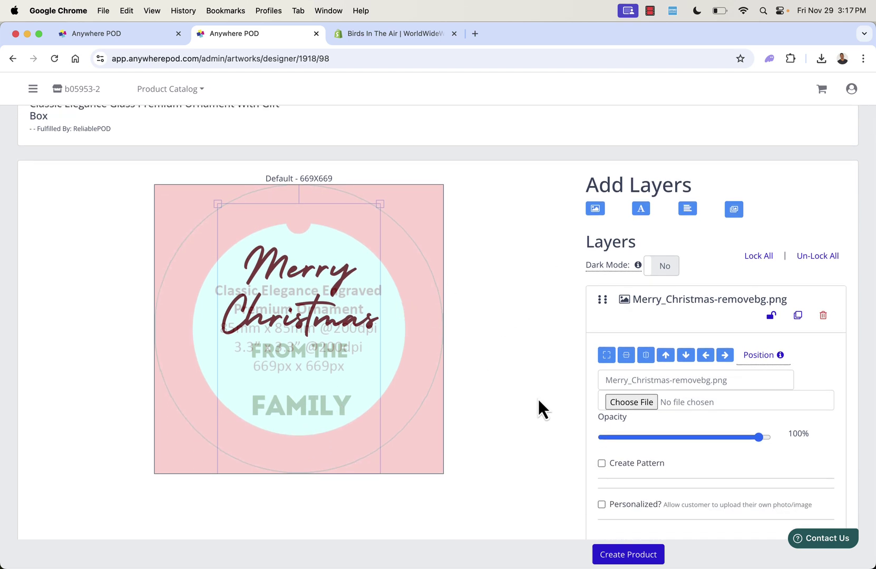
scroll(538, 398, "down", 2)
scroll(539, 397, "down", 1)
mouse_move(637, 221)
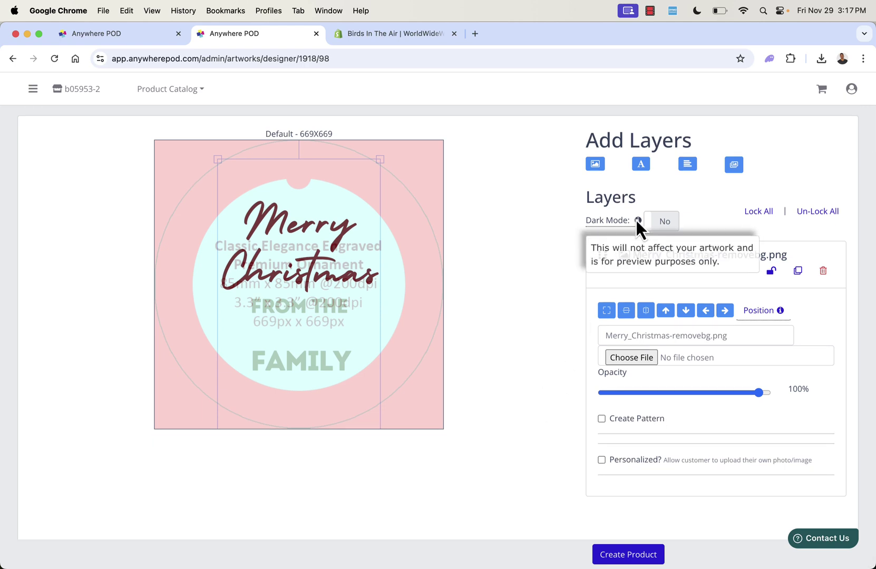
left_click(640, 166)
left_click_drag(303, 284, 337, 333)
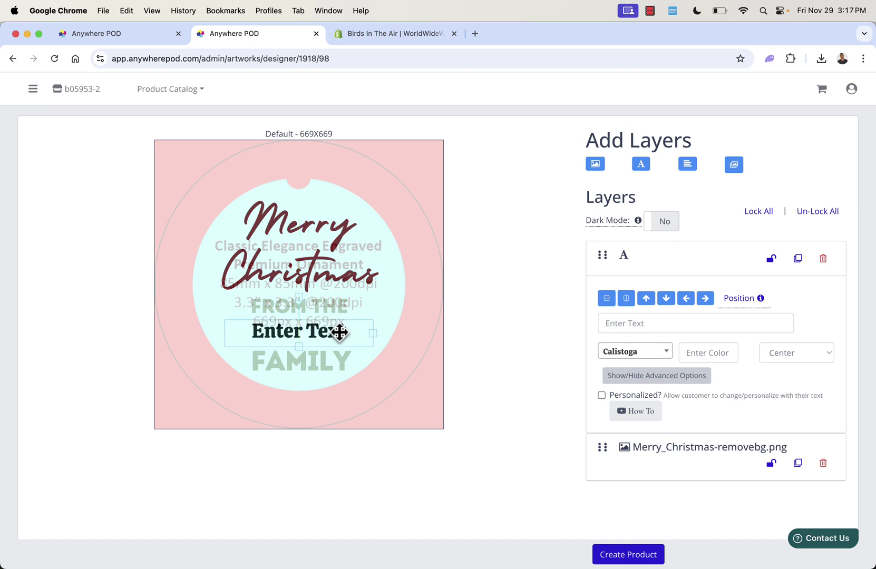
left_click(693, 354)
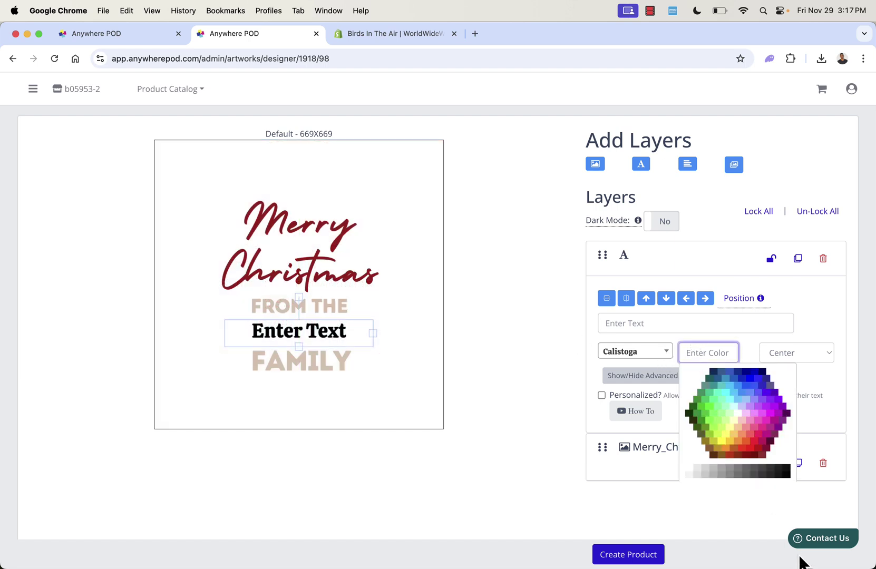
Step: Colour the new text red (#cc0000), then widen its box and centre it on the ornament
left_click(760, 454)
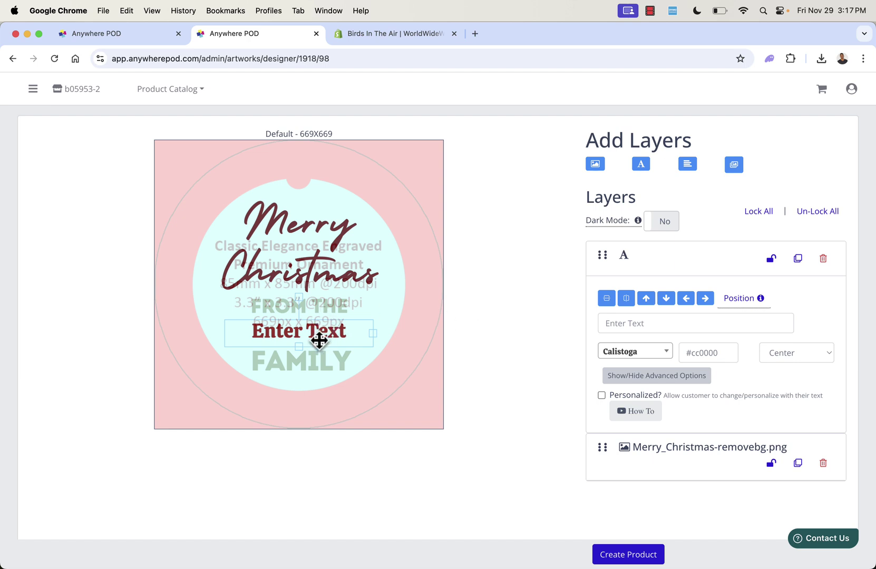
left_click_drag(369, 333, 400, 334)
left_click_drag(331, 335, 316, 336)
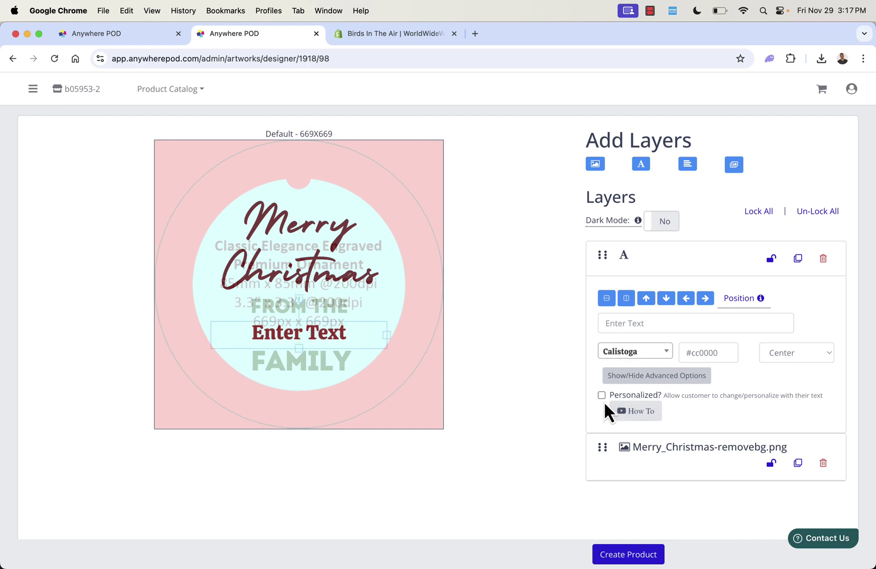
Step: Make the text customer-personalizable and uppercase, then collapse its layer settings
left_click(603, 397)
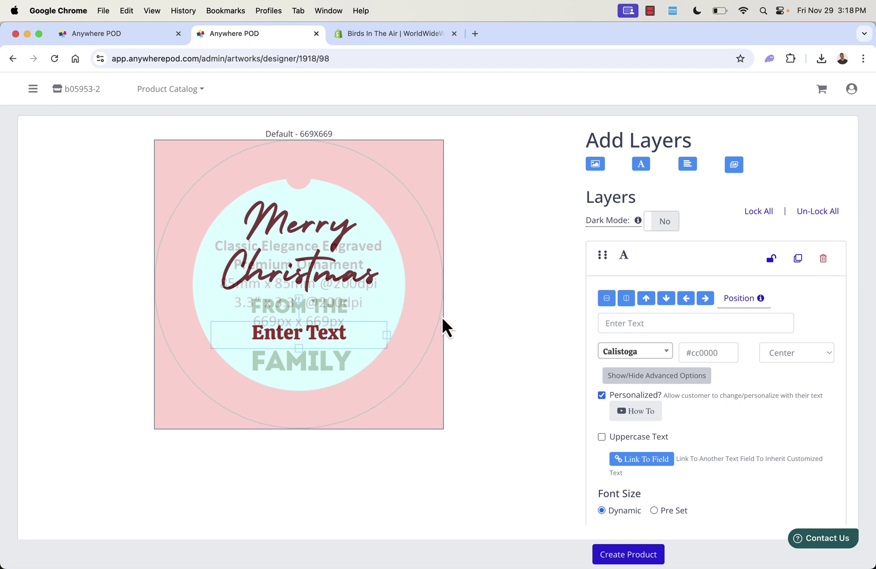
left_click(601, 438)
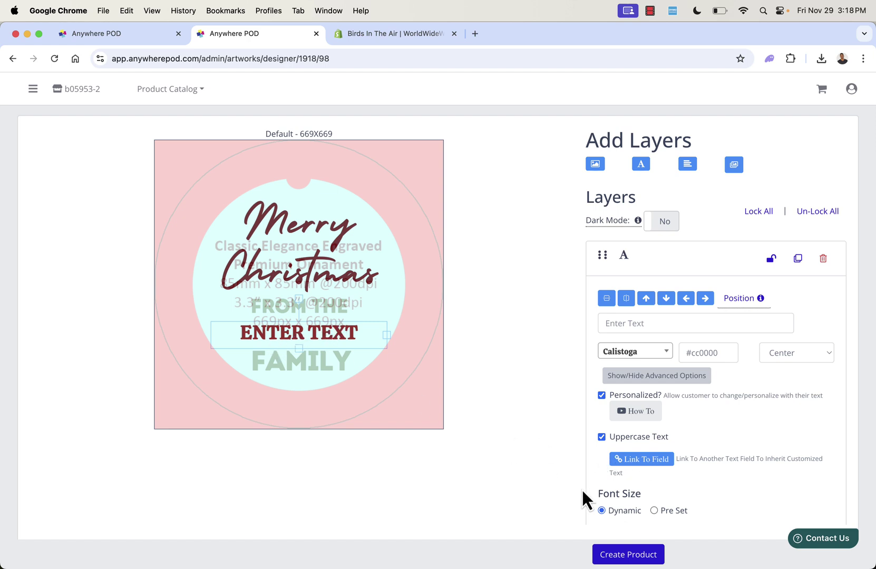
scroll(503, 451, "down", 1)
scroll(503, 452, "up", 1)
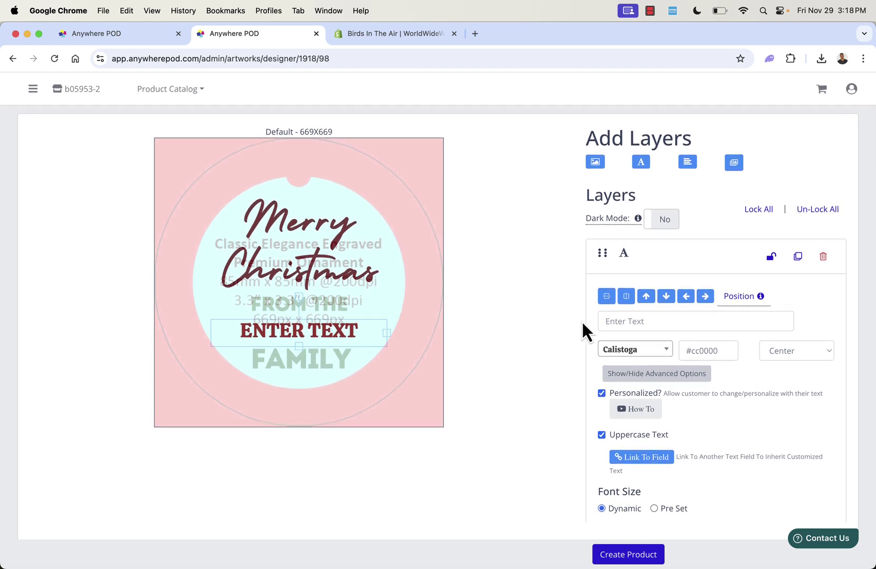
left_click(664, 253)
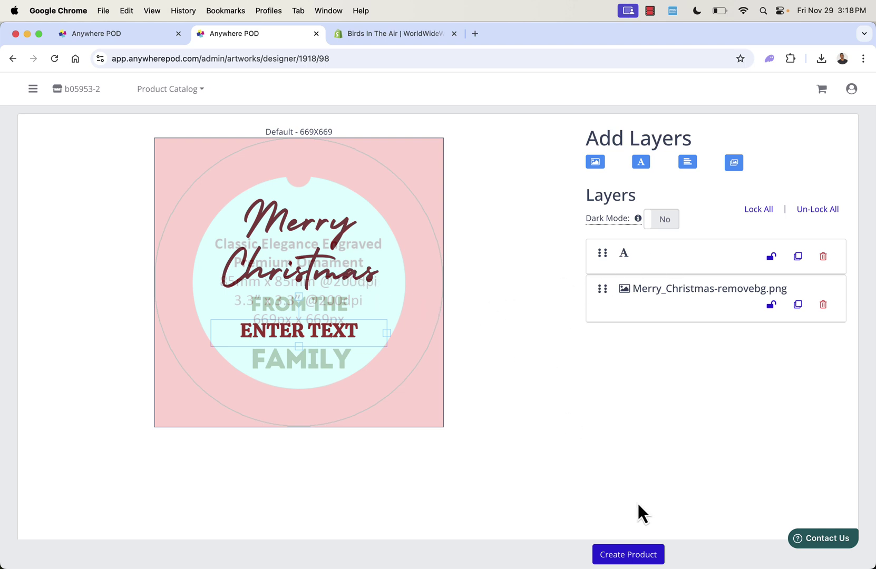
Step: Create the product from the design with default live previews enabled
left_click(615, 556)
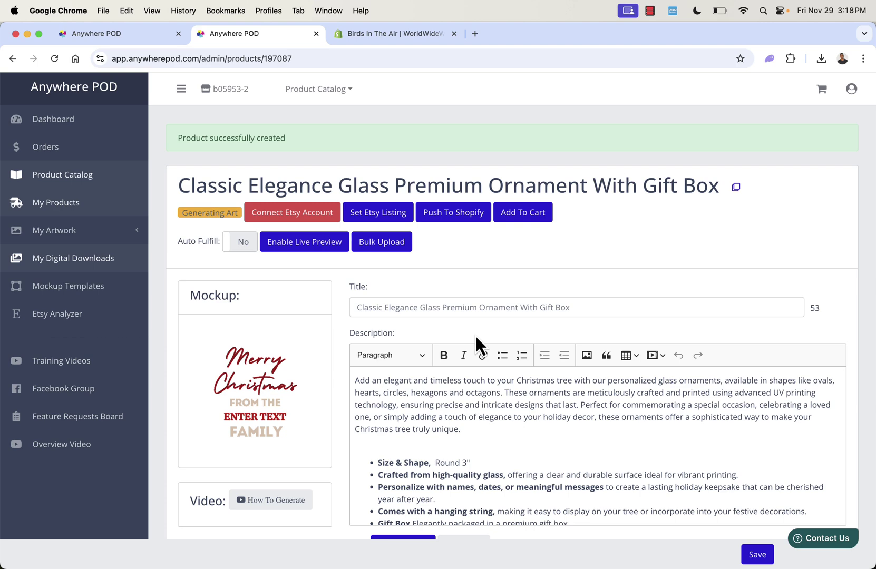
left_click(313, 248)
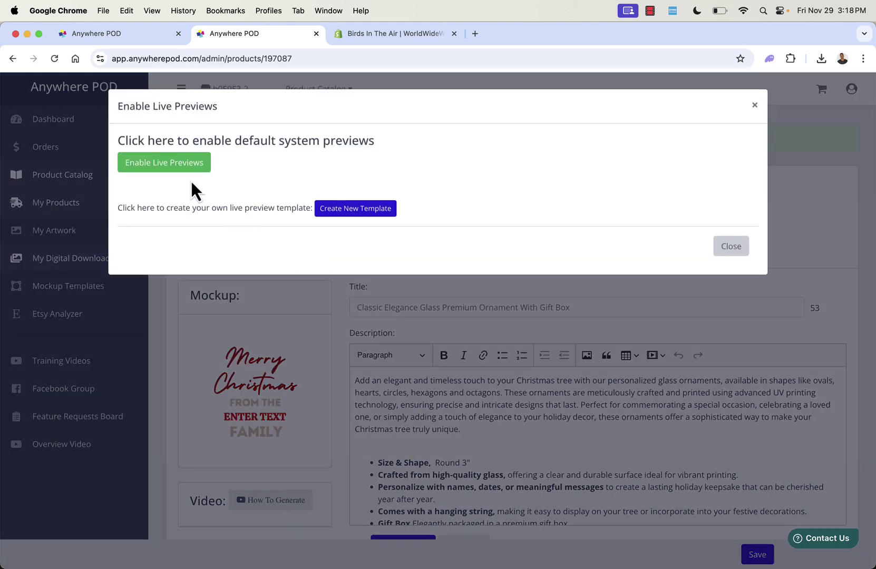
left_click(185, 161)
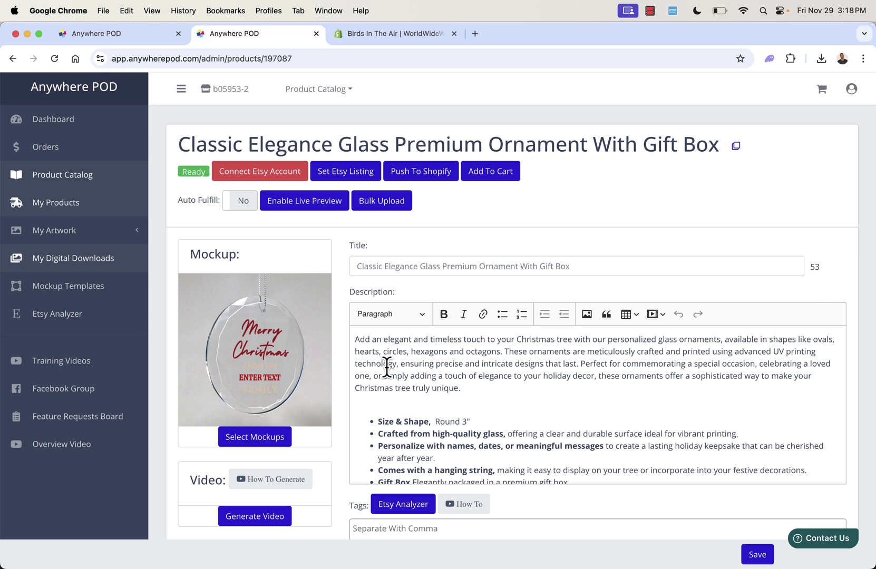
Step: Title the product 'Merry Christmas 2024 Custom Family Ornament - ENTER YOUR OWN FAMILY'S NAME' and bring up mockups
triple_click(395, 266)
type("Winter")
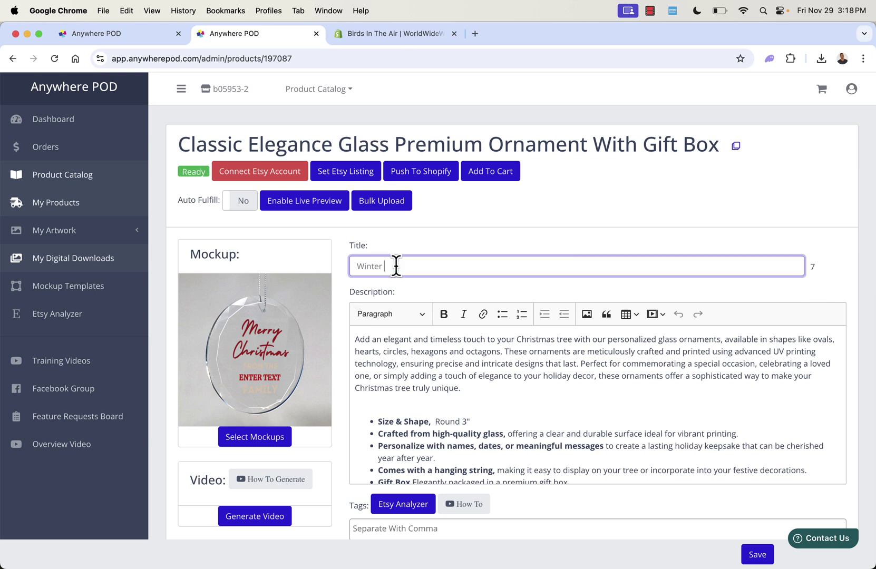
triple_click(396, 265)
type("Merry Christmas 2024 Custm F")
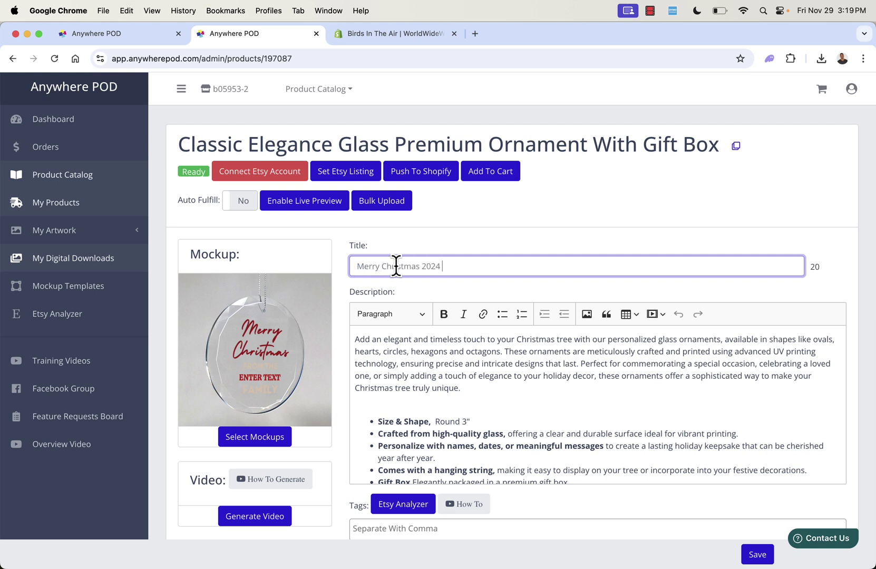
key("BackSpace")
key("BackSpace")
key("BackSpace")
type("om Family Ornament -")
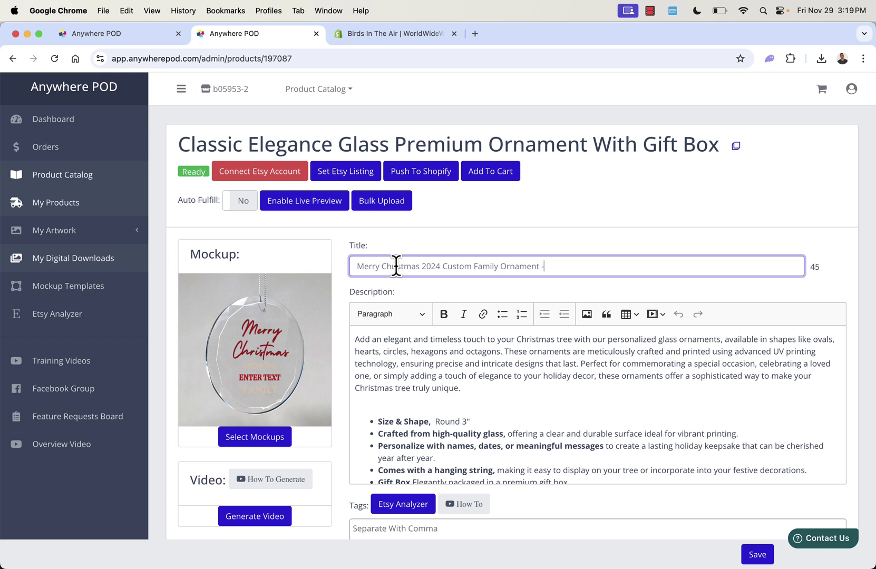
type(" ENTER YOUR OWN FAMILY")
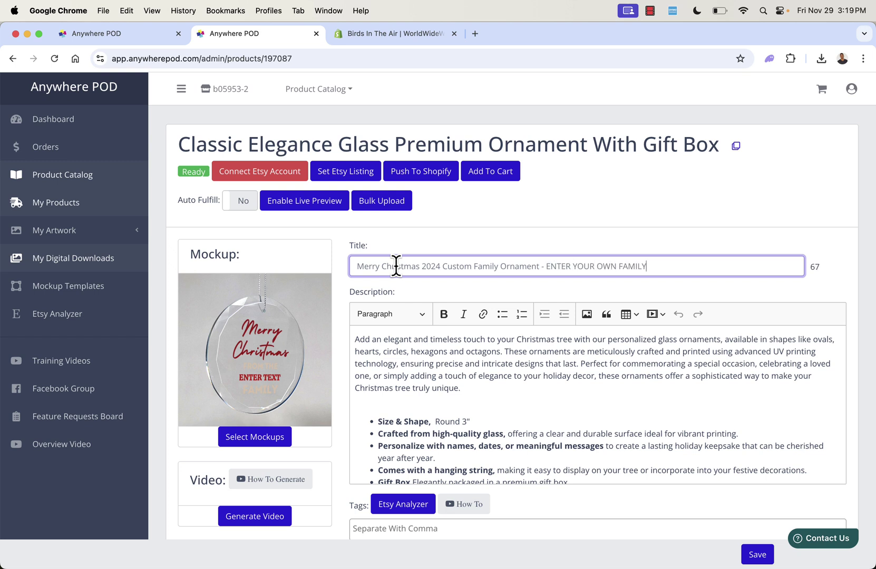
type("'S NAME")
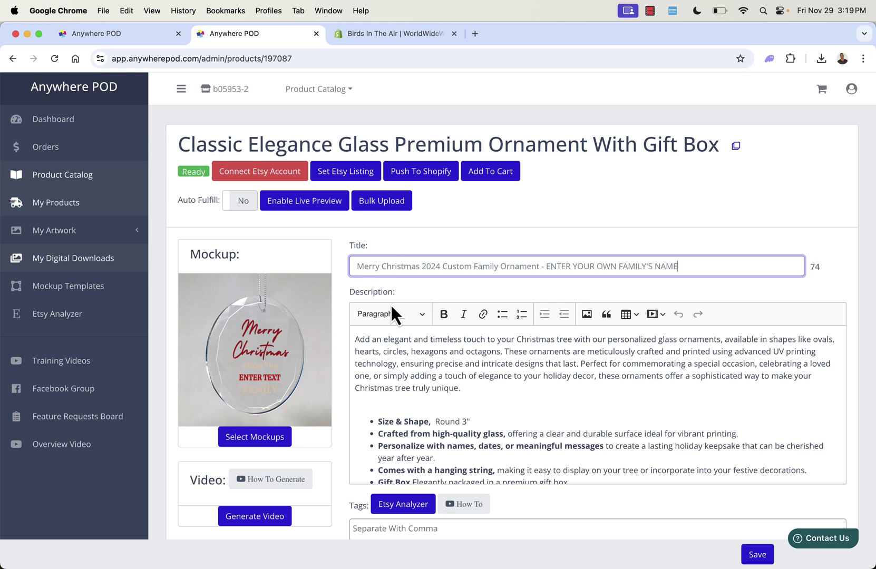
left_click(389, 354)
scroll(390, 354, "down", 1)
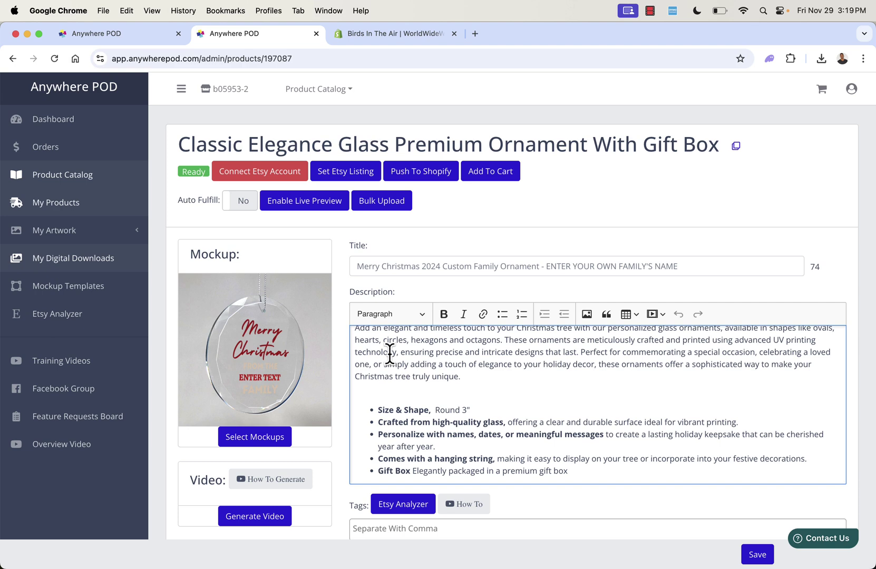
left_click(246, 441)
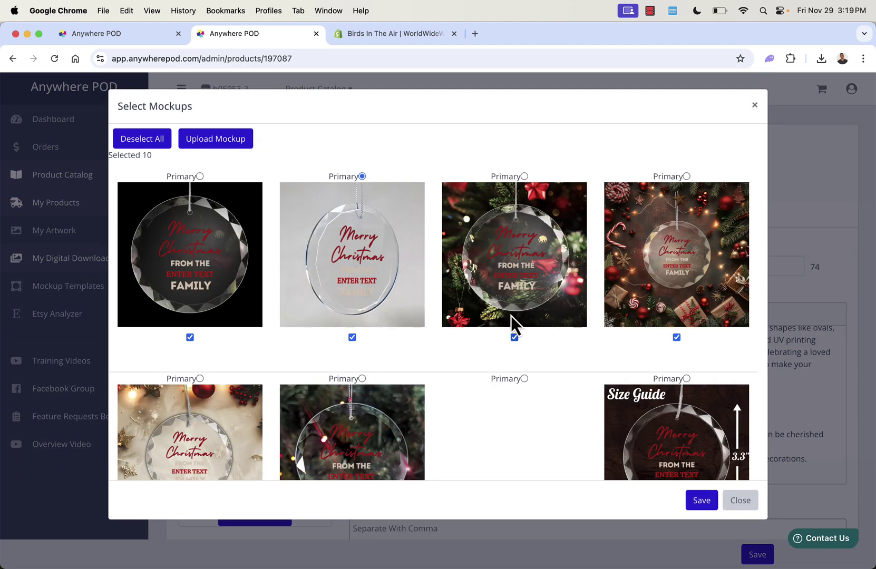
Step: Set the Christmas-tree-background mockup as primary, save, and stay on the page
scroll(522, 348, "down", 1)
scroll(526, 355, "down", 7)
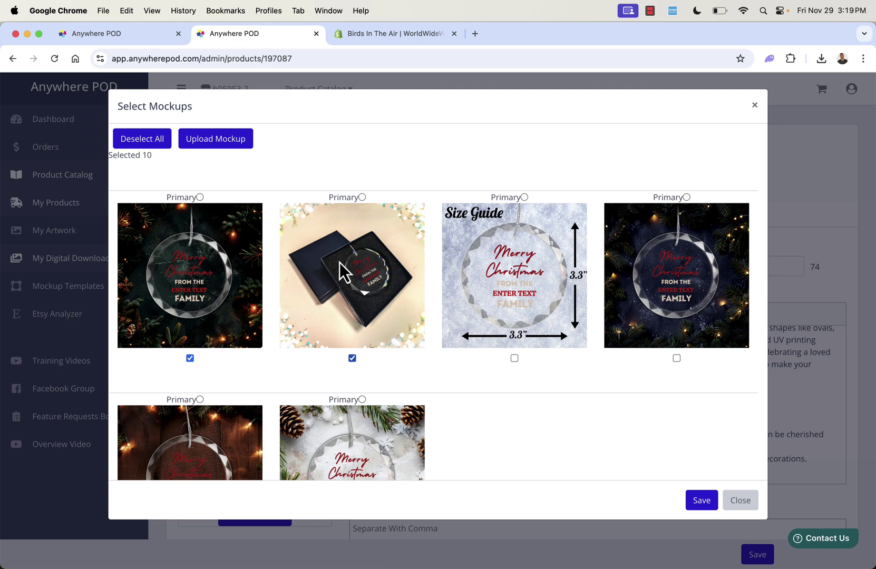
scroll(339, 263, "up", 7)
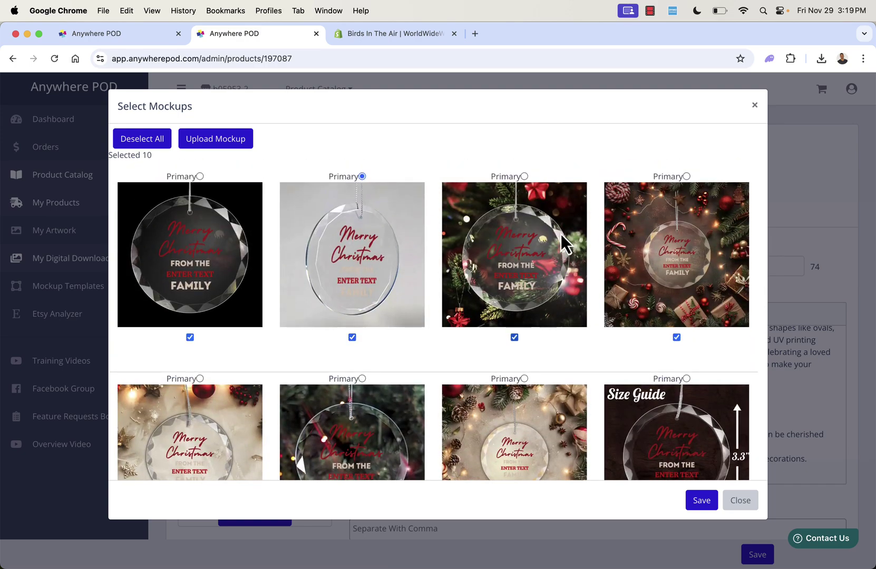
left_click(525, 176)
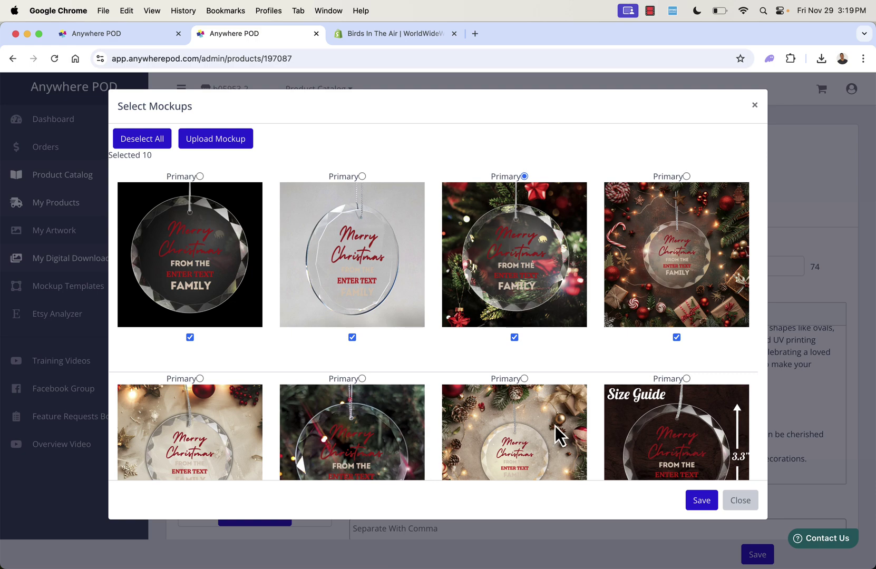
left_click(699, 506)
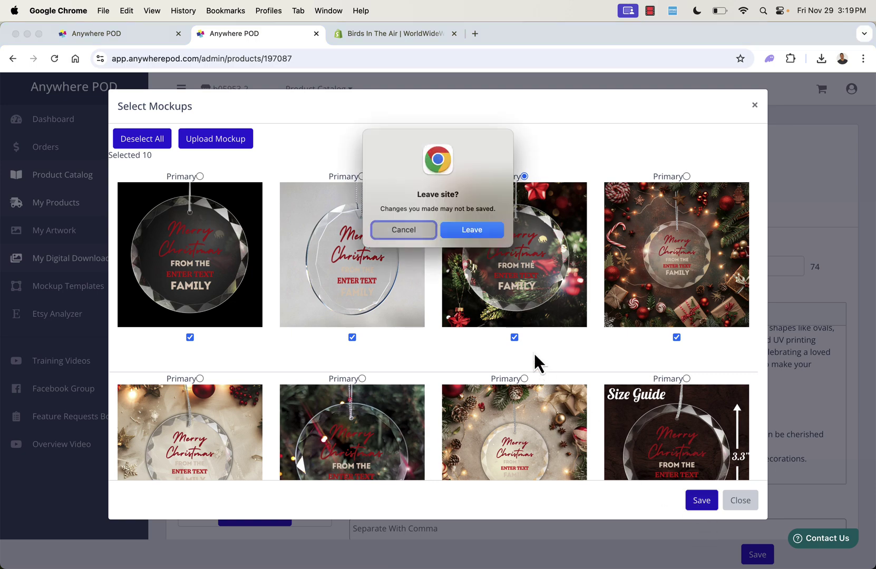
left_click(403, 230)
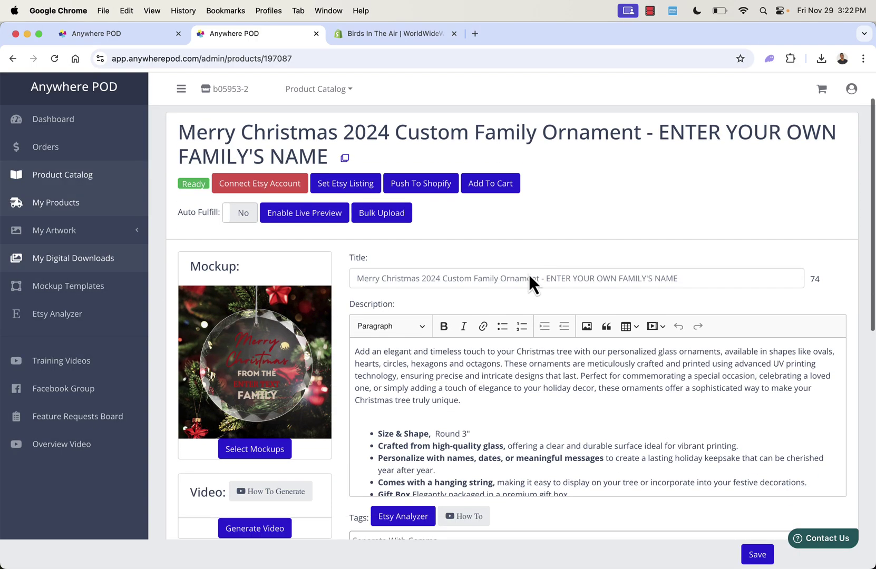
scroll(530, 276, "down", 5)
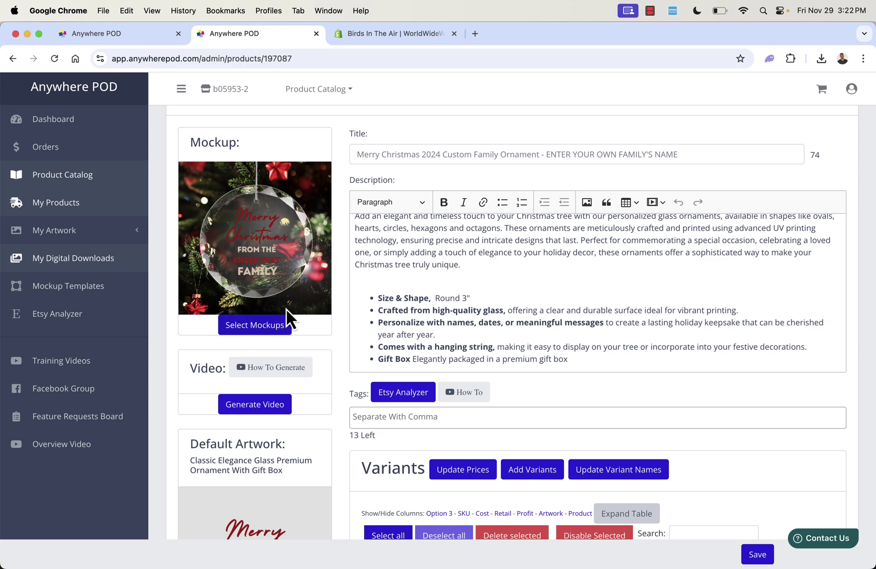
Step: Update the variant's retail price to 29.99, giving a $20.04 profit
scroll(277, 252, "down", 5)
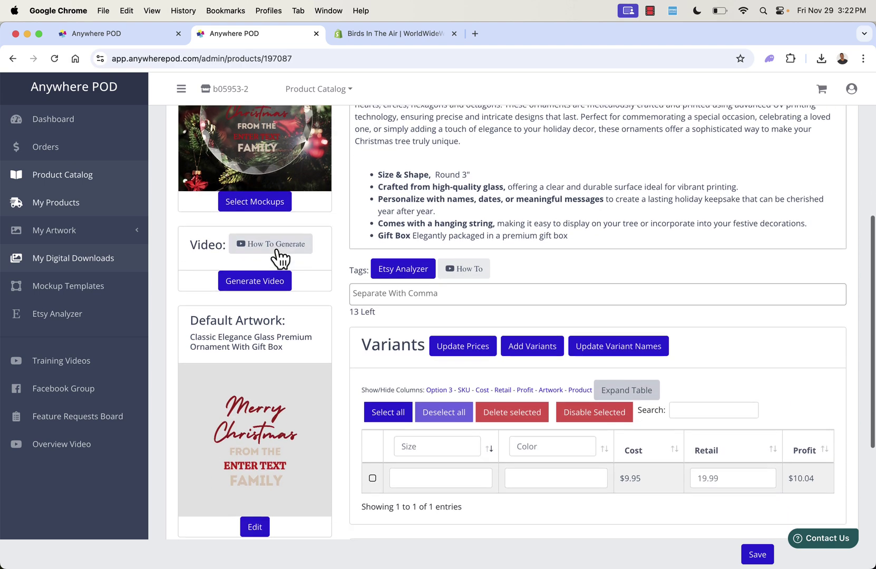
scroll(384, 356, "down", 2)
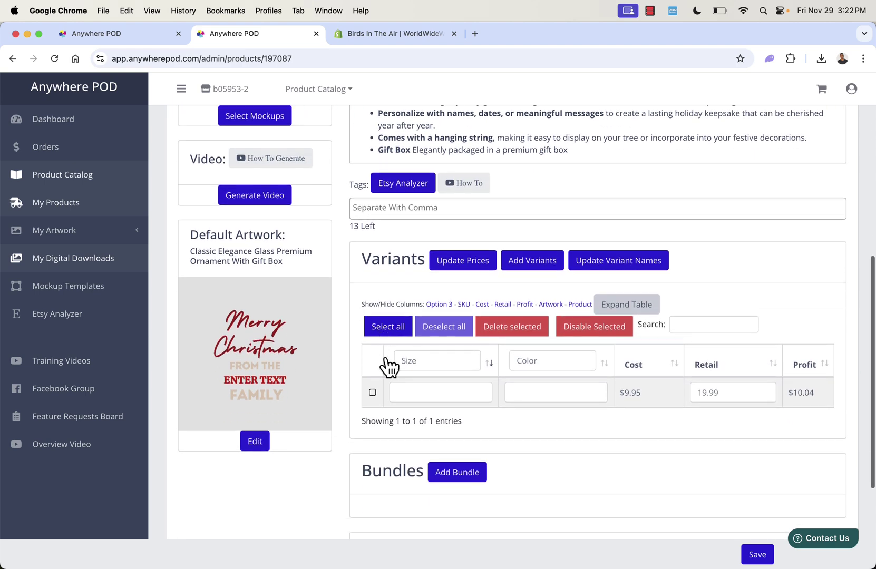
left_click(460, 262)
left_click(285, 231)
type("29.99")
left_click(610, 278)
scroll(554, 280, "down", 10)
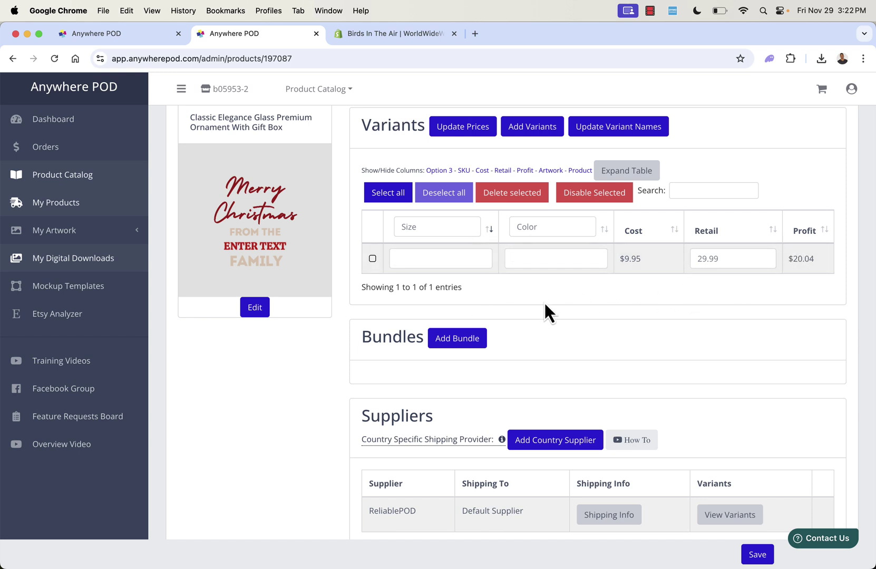
scroll(544, 302, "up", 1)
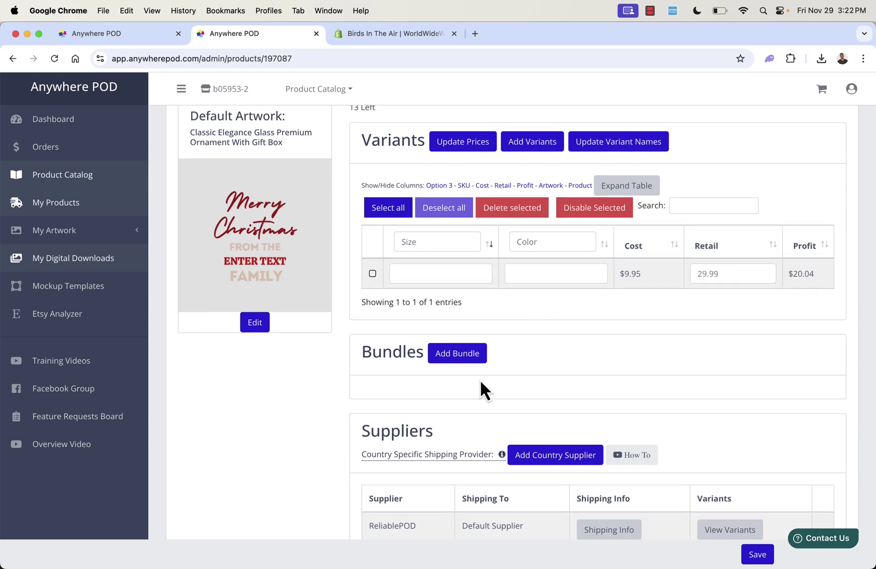
scroll(477, 390, "down", 2)
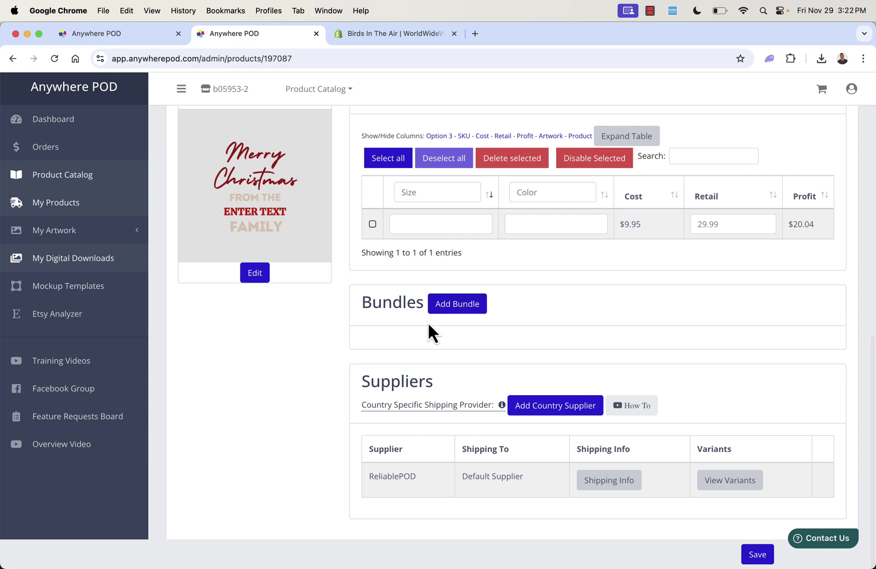
scroll(429, 330, "up", 7)
scroll(426, 323, "up", 2)
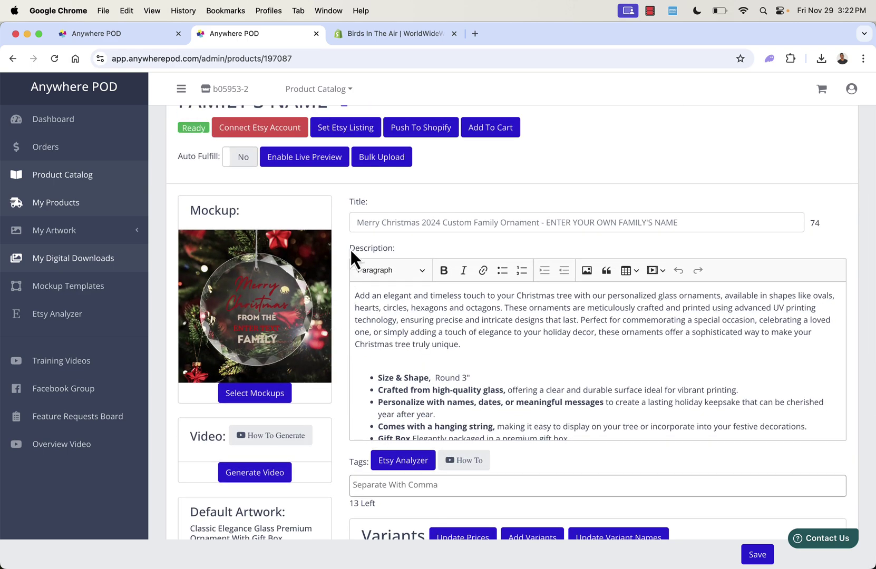
scroll(351, 251, "up", 1)
scroll(350, 249, "up", 2)
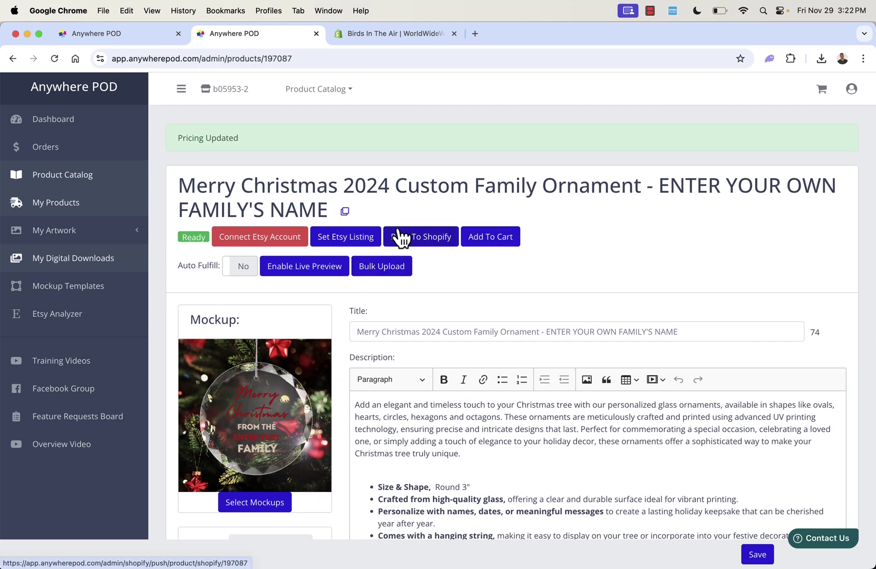
Step: Push the ornament to Shopify and view the new product in Shopify admin
left_click(402, 238)
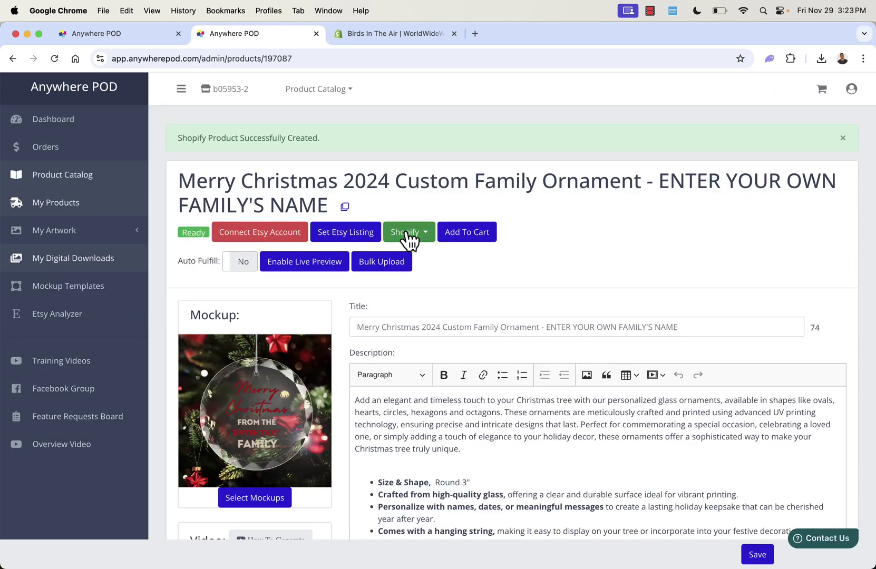
left_click(409, 238)
left_click(431, 279)
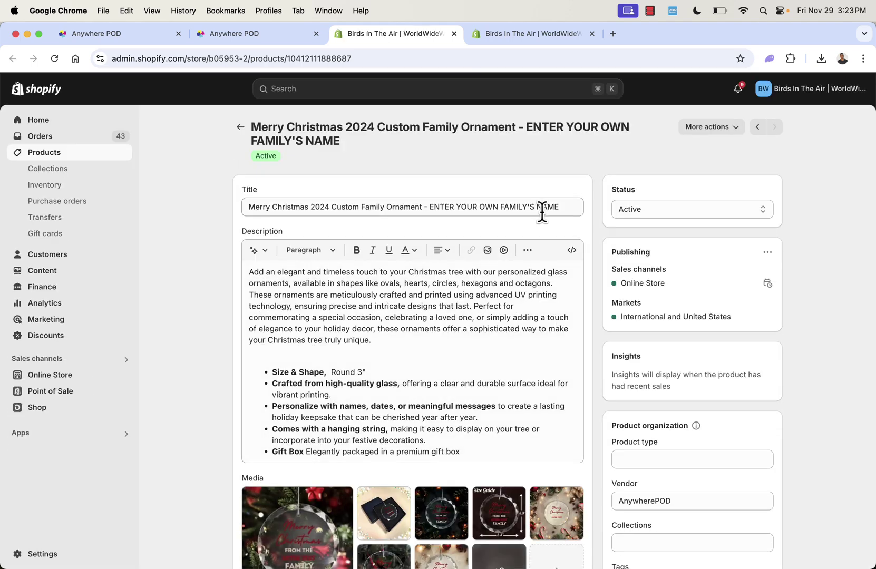
Step: Open the ornament's live storefront page via More actions > View
left_click(710, 131)
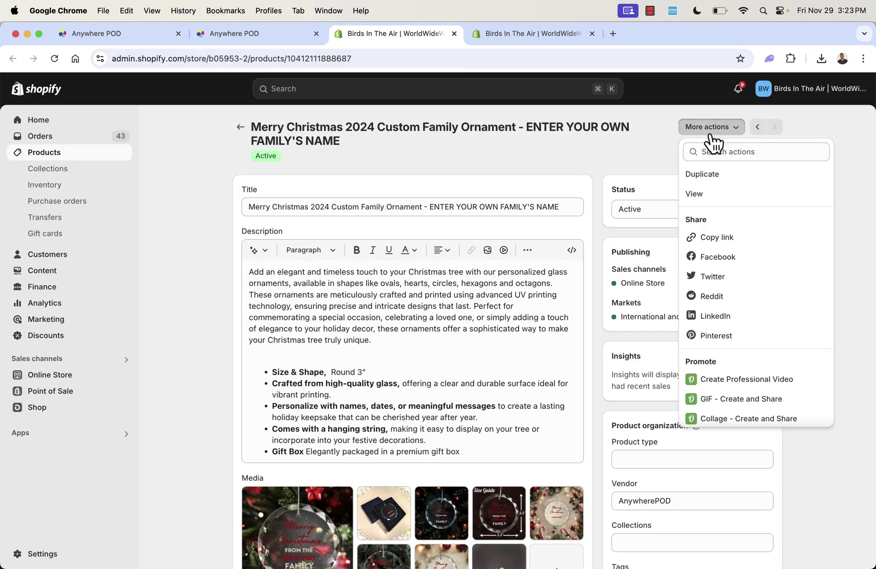
left_click(713, 194)
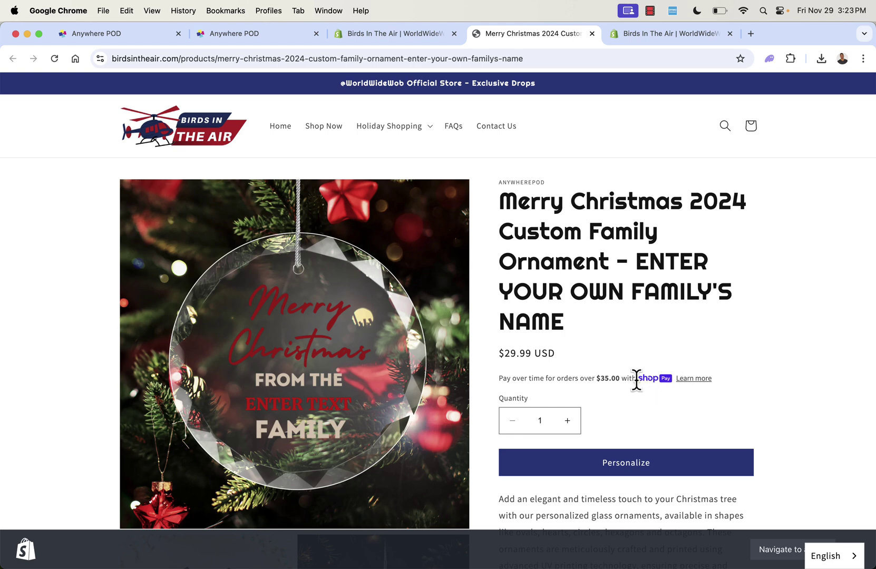
Step: Scroll the storefront page to review the ornament listed at $29.99 USD
scroll(635, 378, "down", 1)
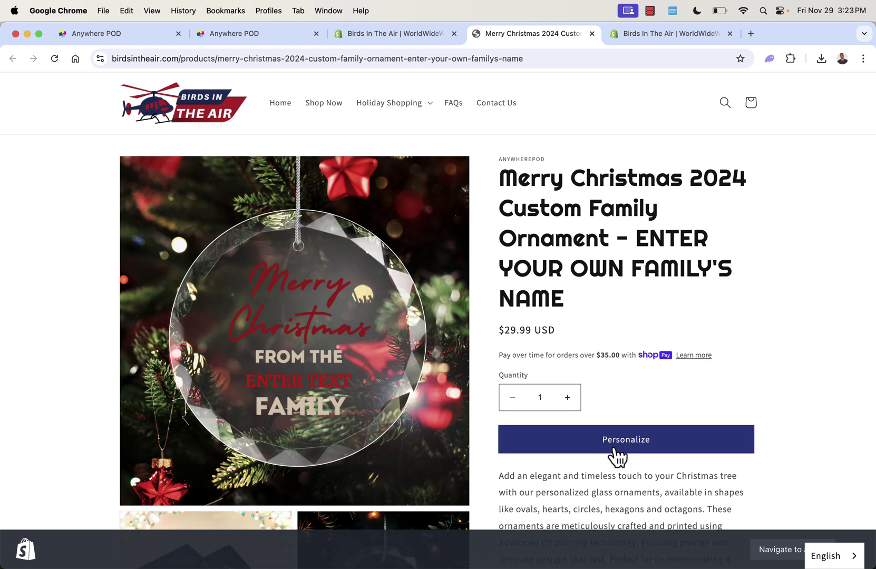
scroll(619, 300, "up", 1)
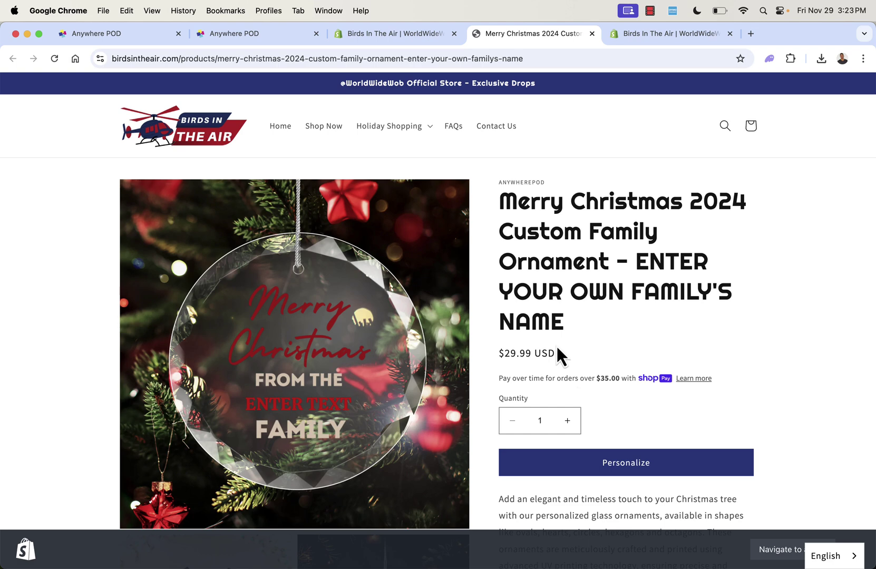
Step: Open the personalization preview and try a couple of family names in Enter Text
left_click(613, 474)
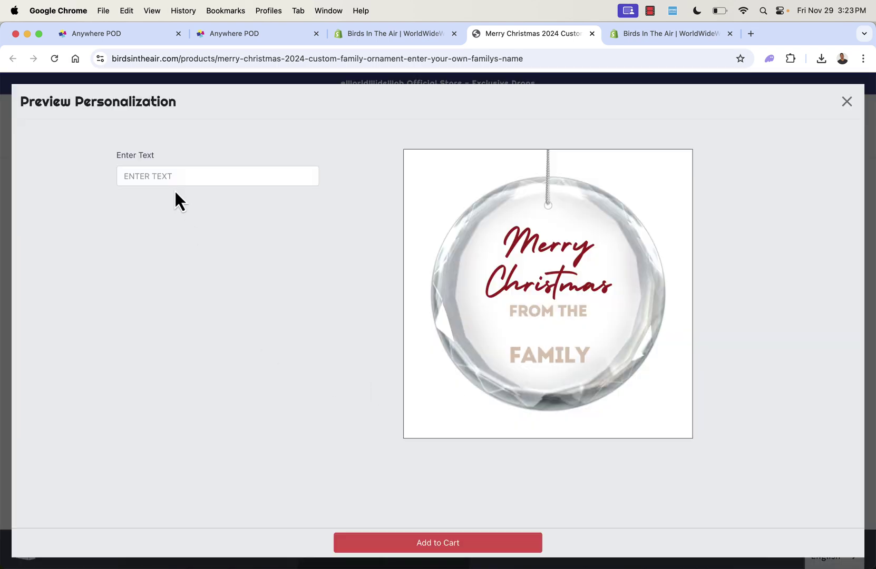
left_click(176, 180)
type("CENER")
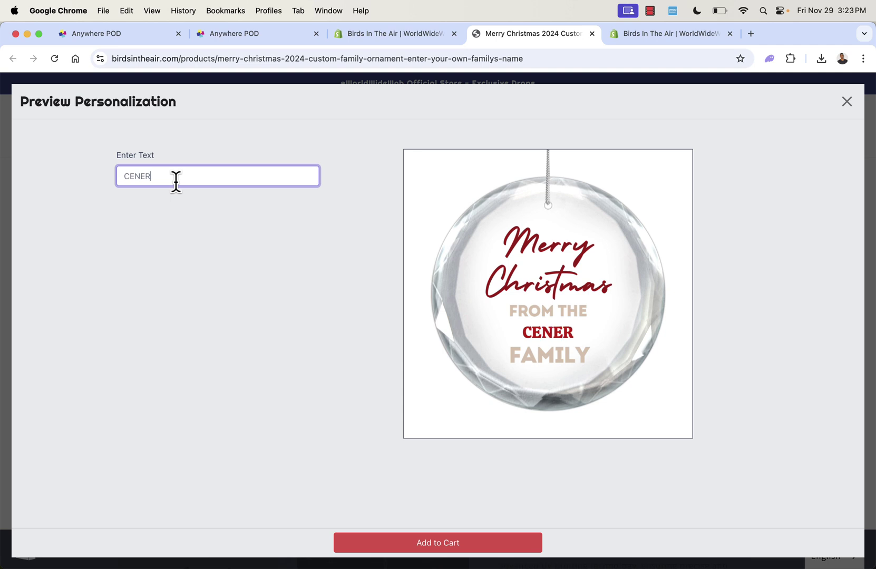
key("super+a")
type("SMITH")
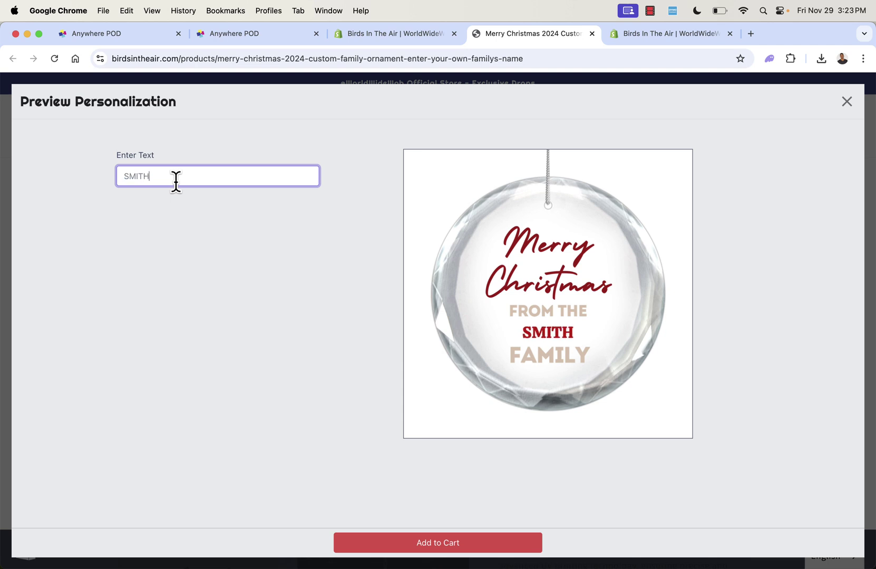
Step: Test more family names, settle on one, and add the ornament to the cart
key("super+a")
type("JOHNSON")
key("super+a")
type("WHATEVER")
key("super+a")
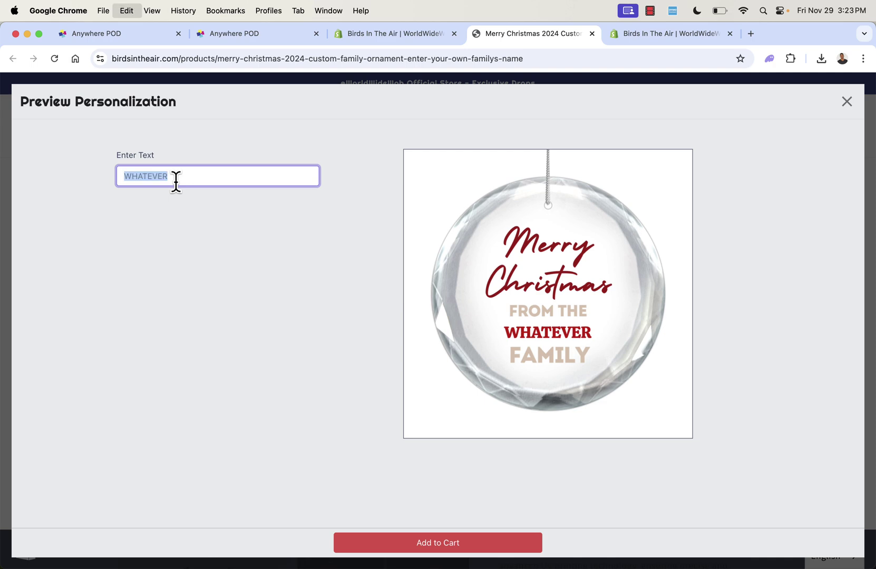
type("CENER")
left_click(378, 549)
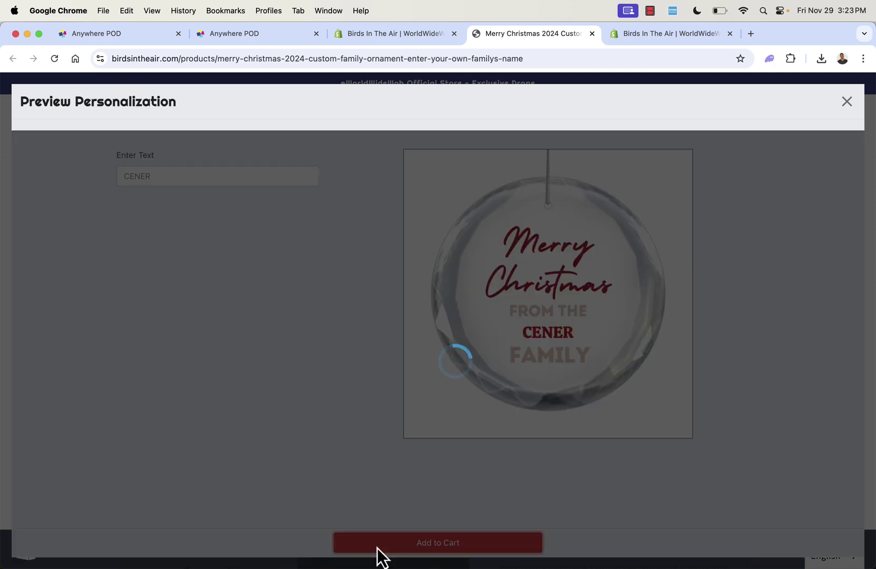